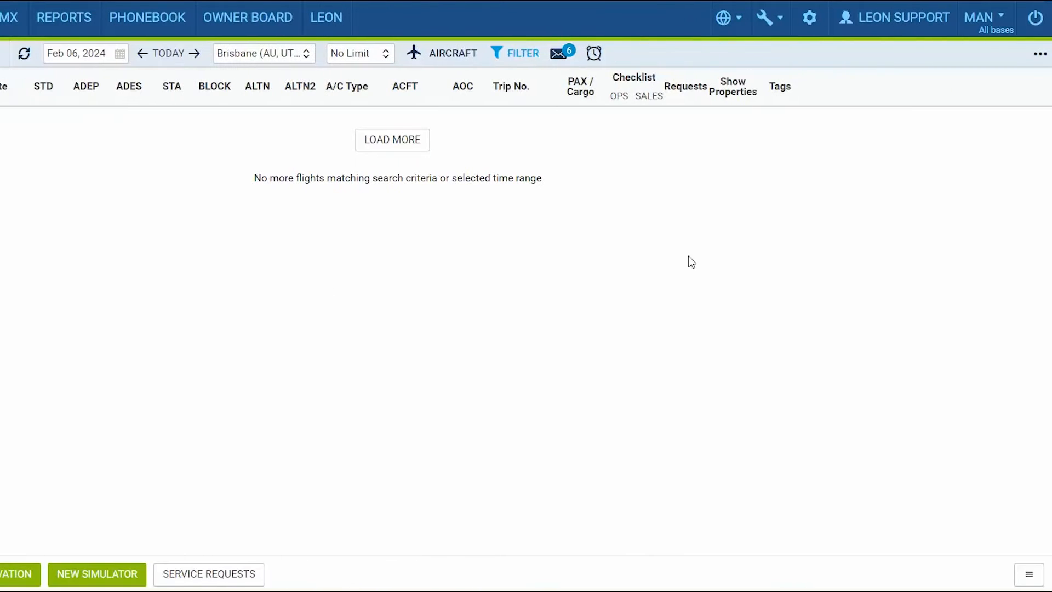
Open the Crew Certificates settings and start a new certificate.
left_click(810, 18)
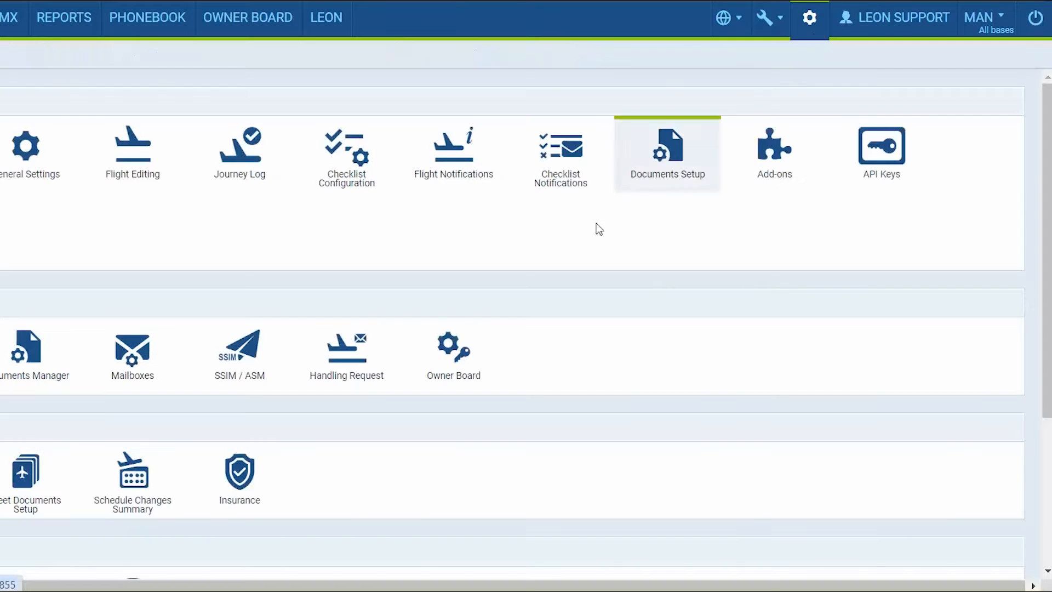
scroll(526, 414, "down", 3)
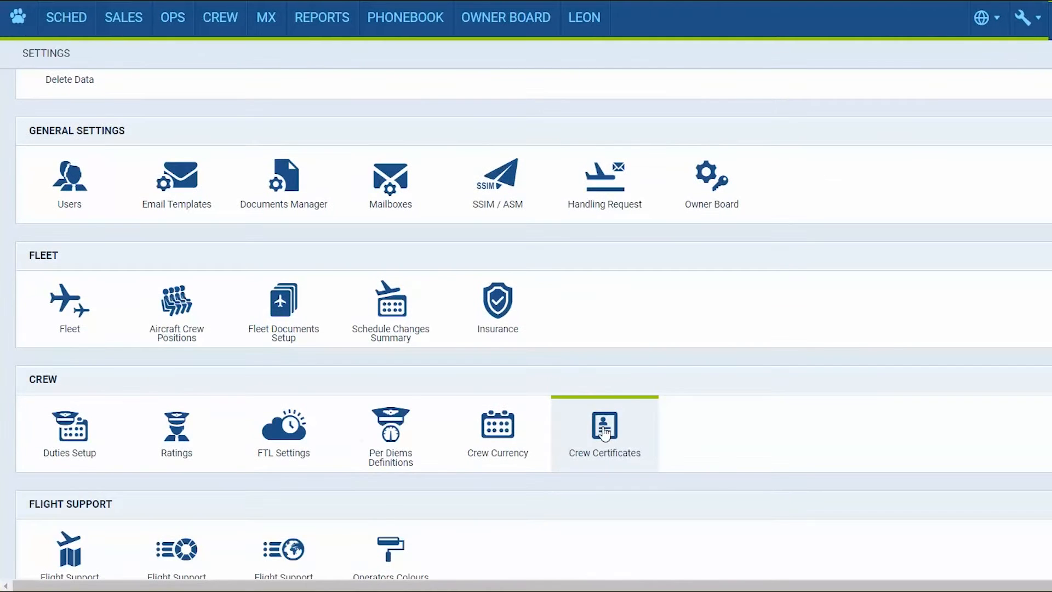
left_click(605, 432)
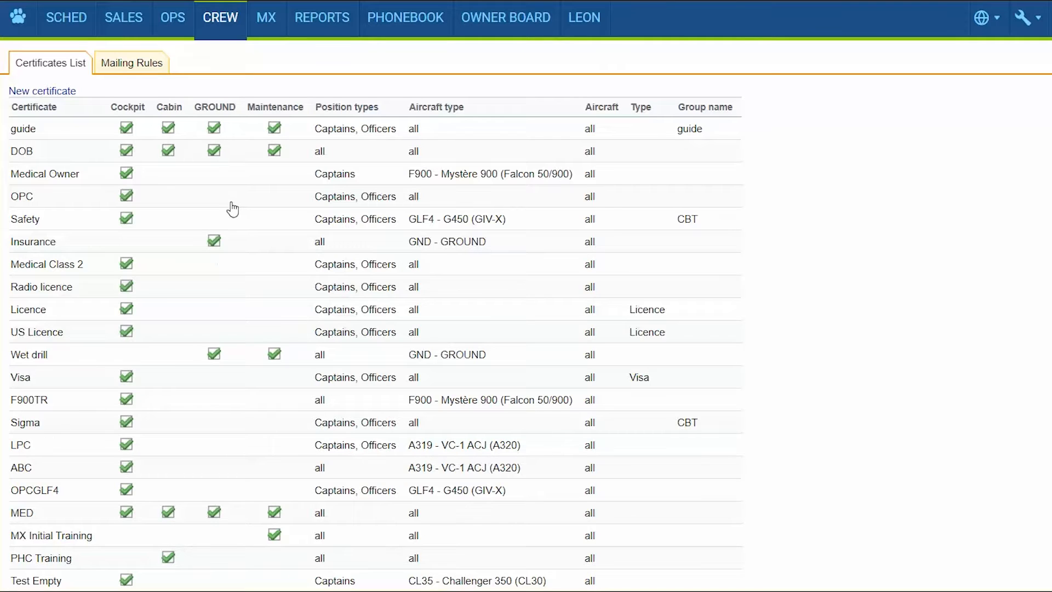
left_click(42, 95)
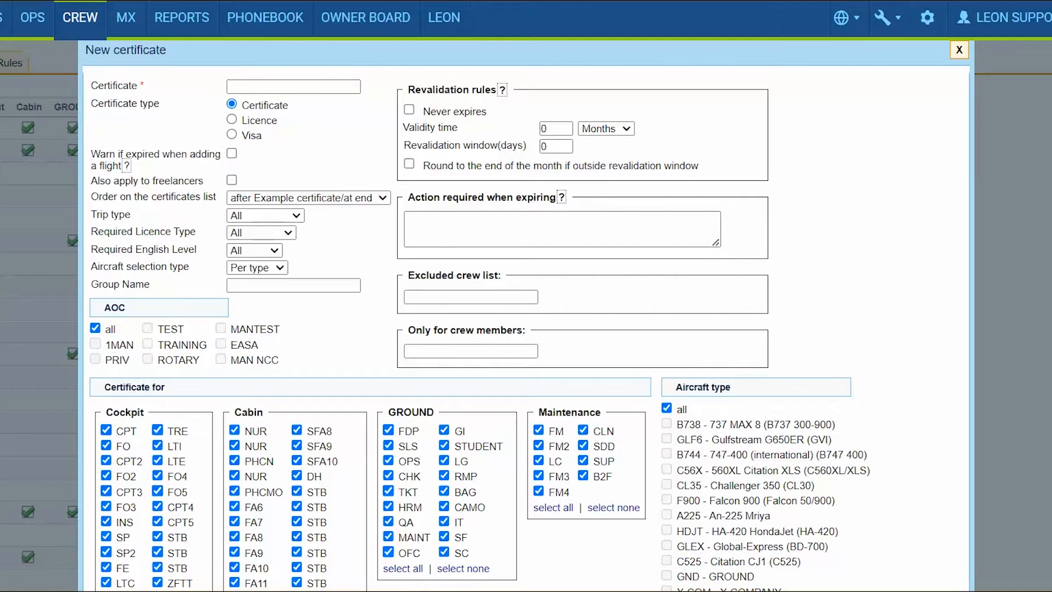
Name the new certificate guide1.
left_click(257, 88)
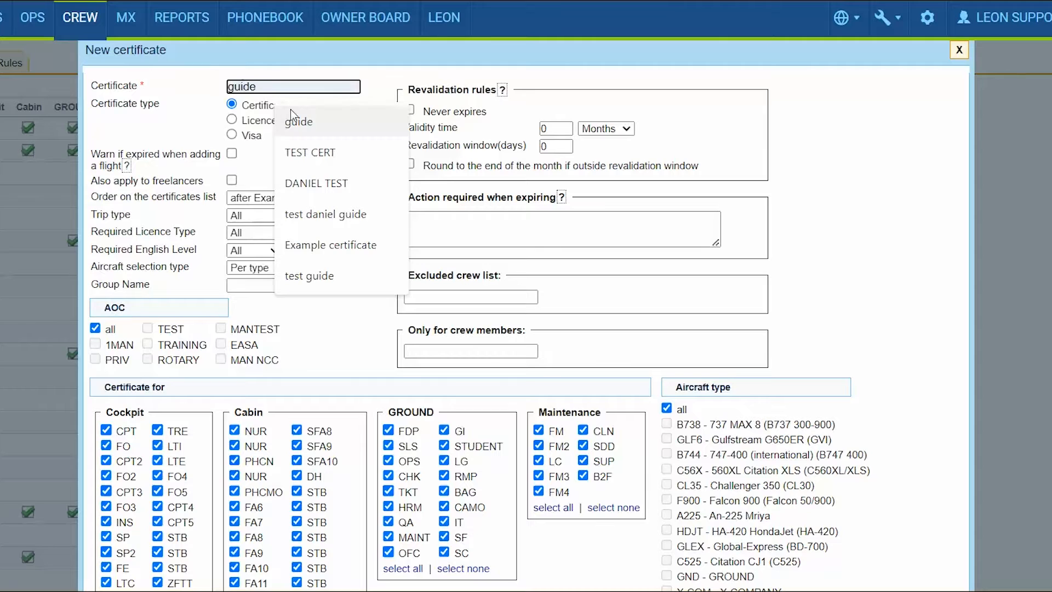
left_click(296, 122)
type("1")
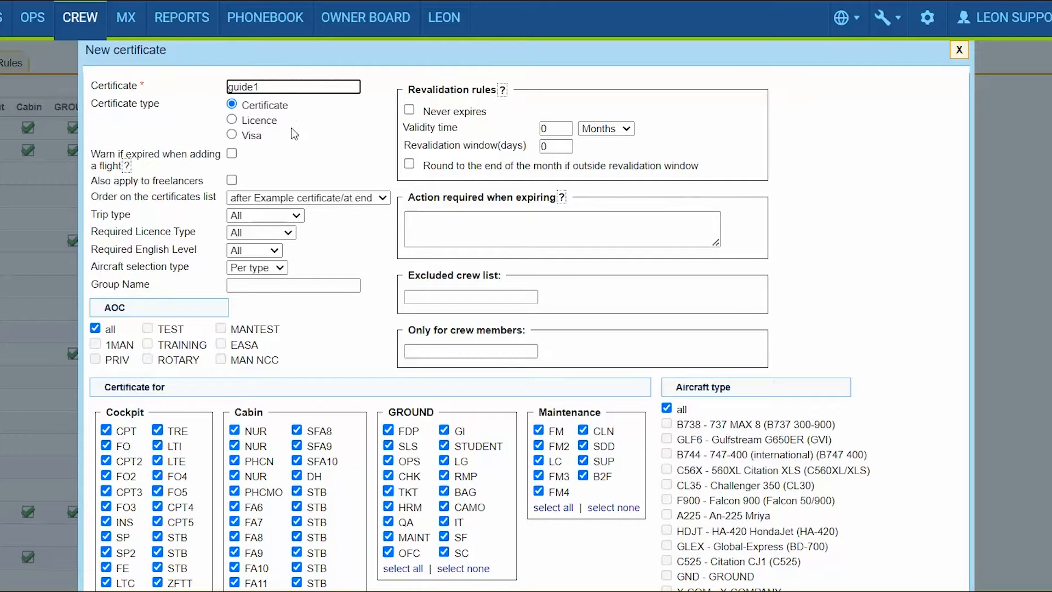
left_click(309, 155)
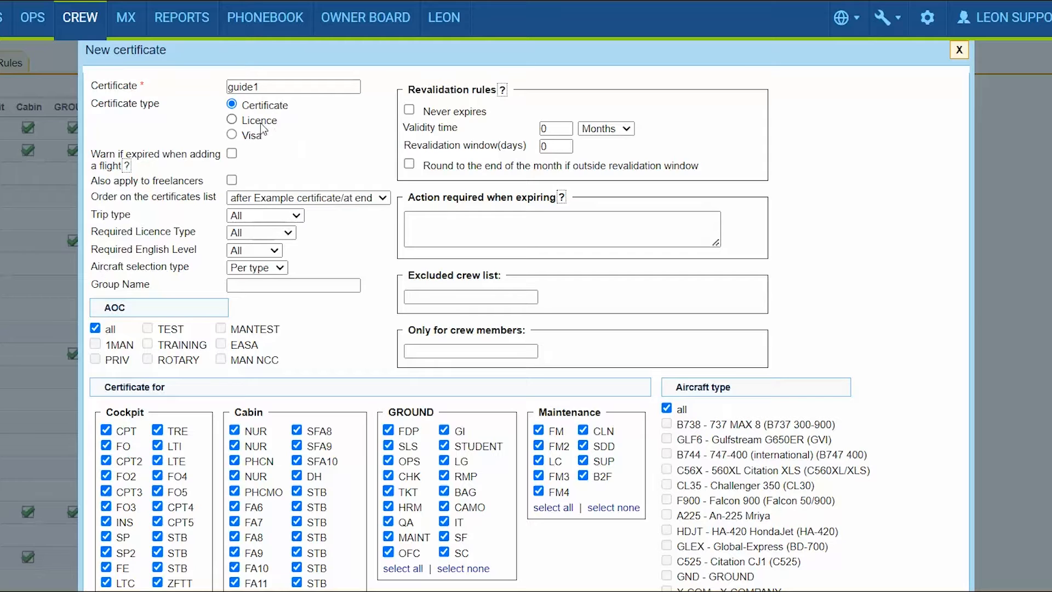
Place the new certificate at the beginning of the certificates list order.
left_click(232, 154)
left_click(253, 199)
scroll(271, 241, "up", 10)
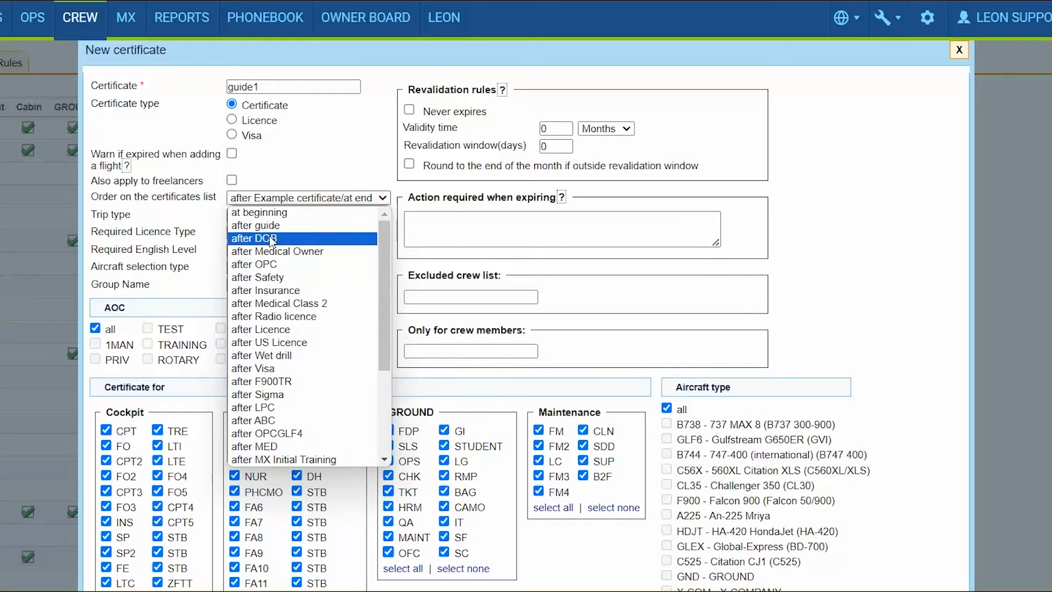
left_click(260, 213)
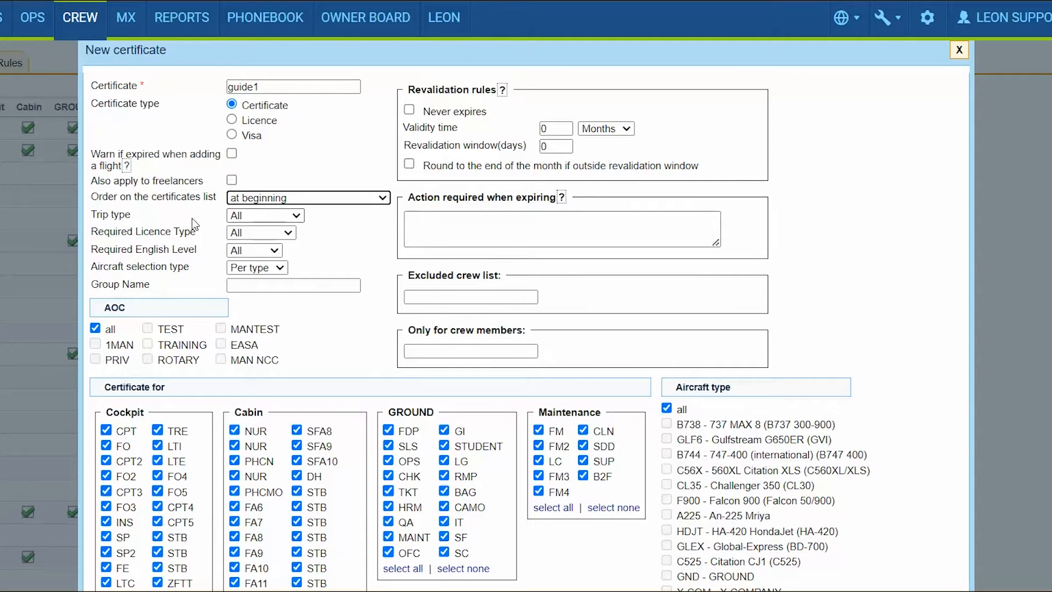
Select All for the certificate's trip type, required licence type and required English level.
left_click(252, 215)
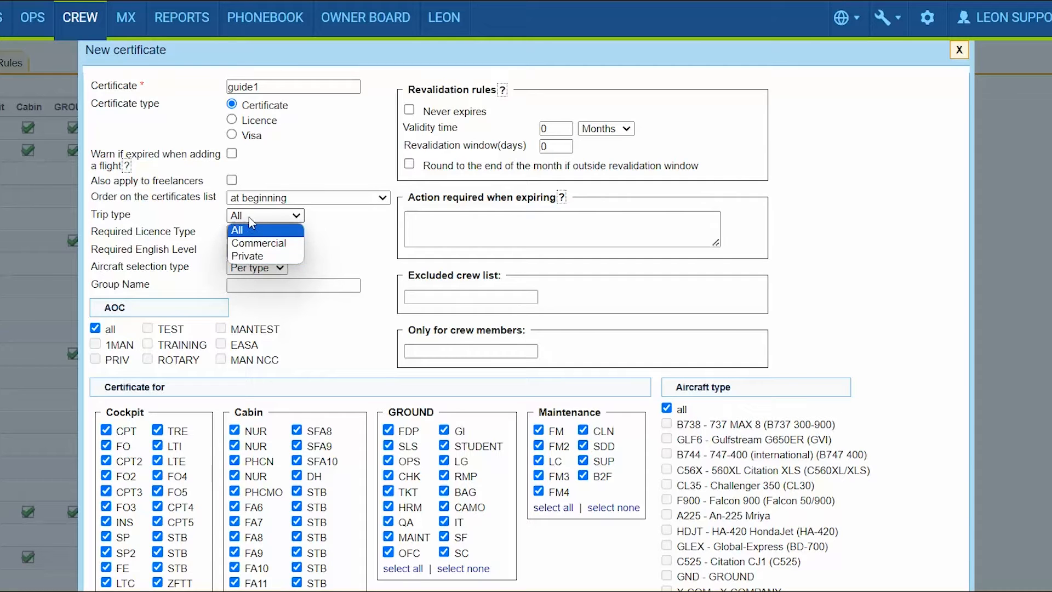
left_click(249, 217)
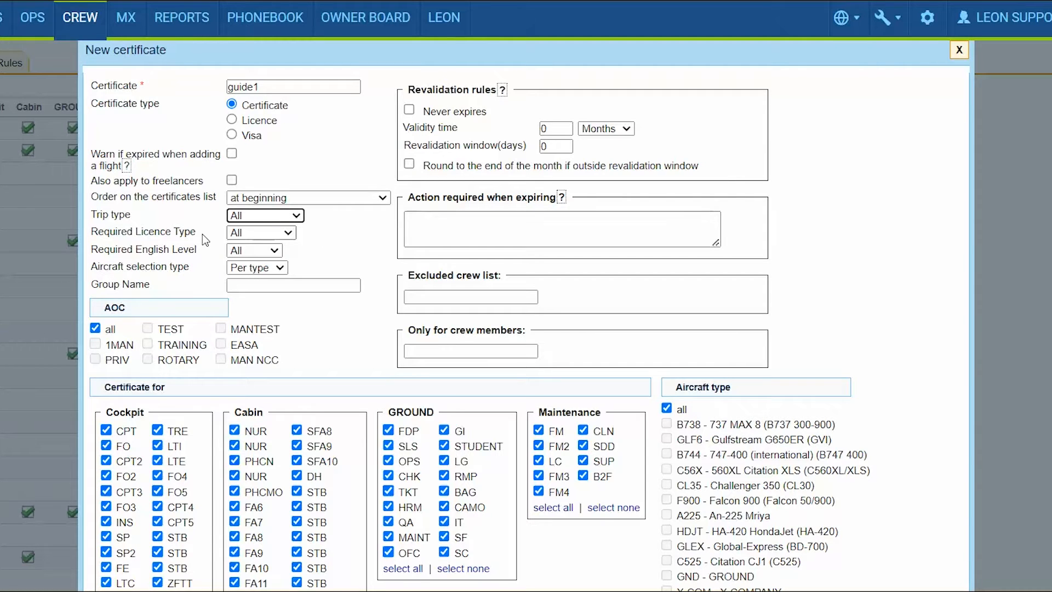
left_click(243, 233)
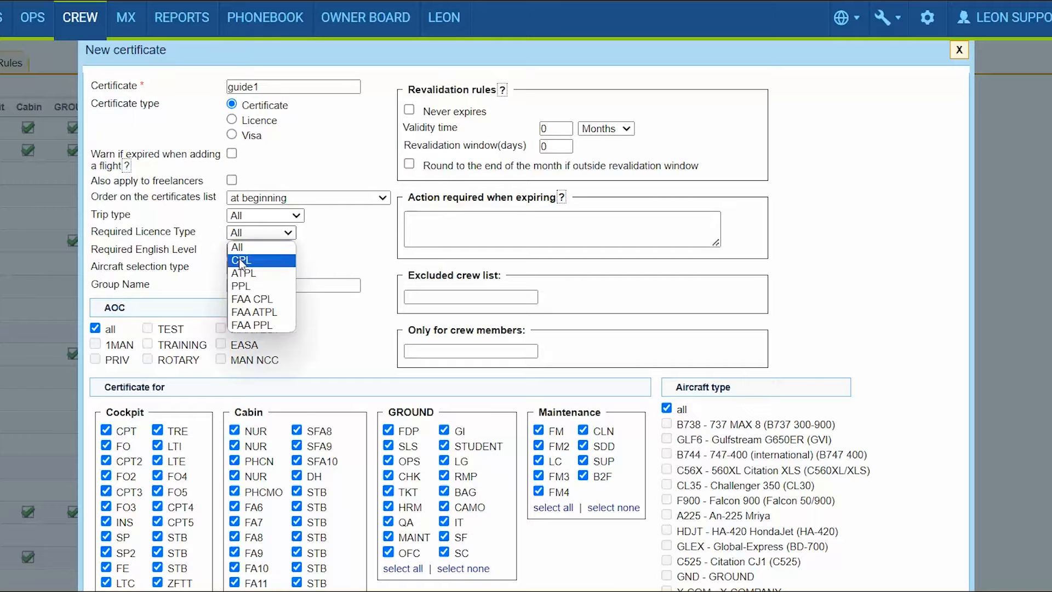
left_click(237, 247)
left_click(249, 251)
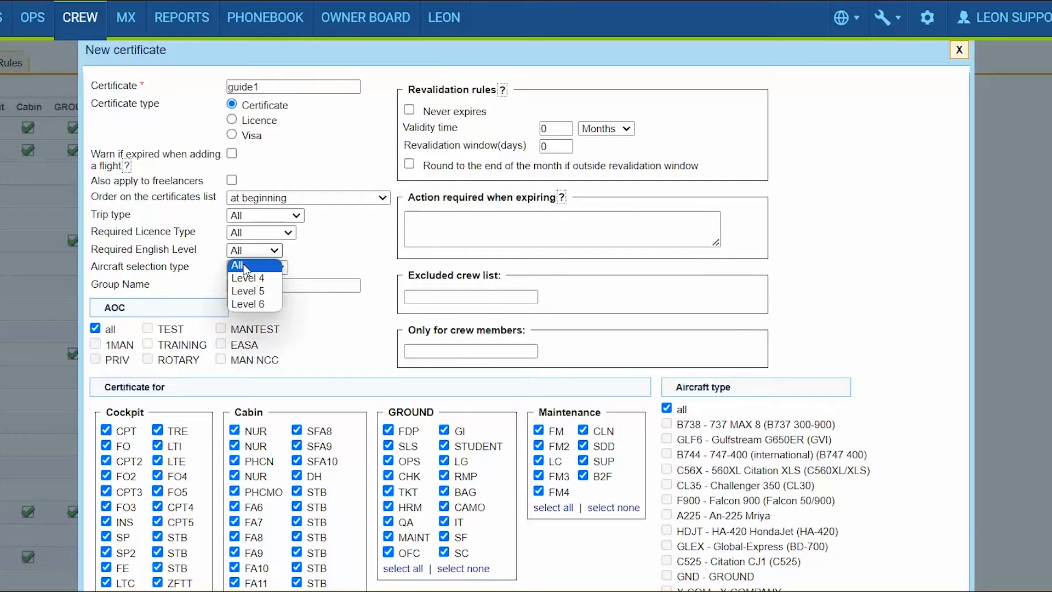
left_click(241, 264)
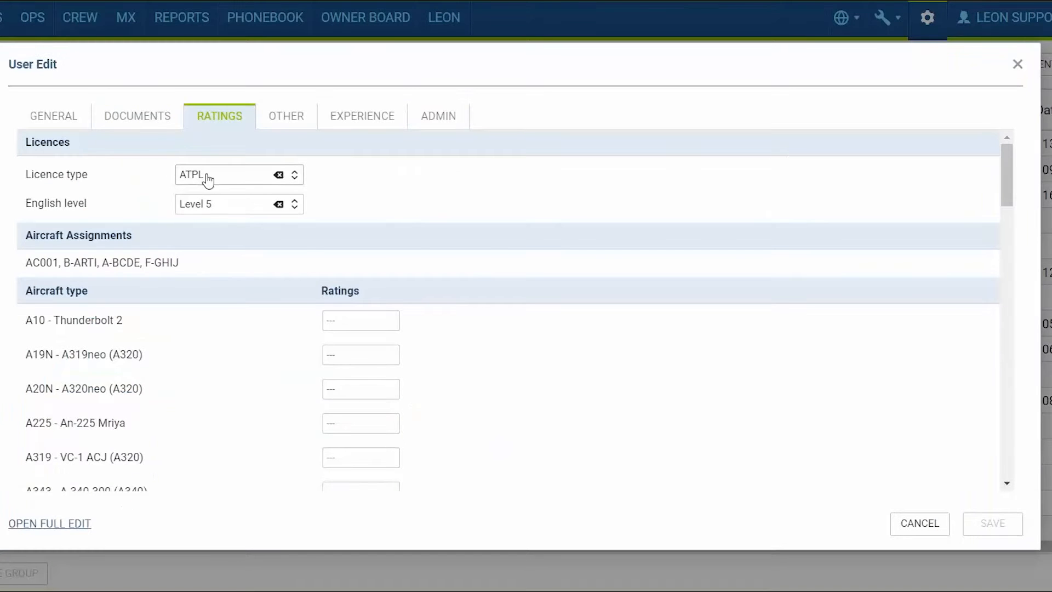
Examine the licence type and English level fields in the crew member's ratings.
left_click(207, 175)
left_click(204, 176)
left_click(203, 204)
left_click(198, 213)
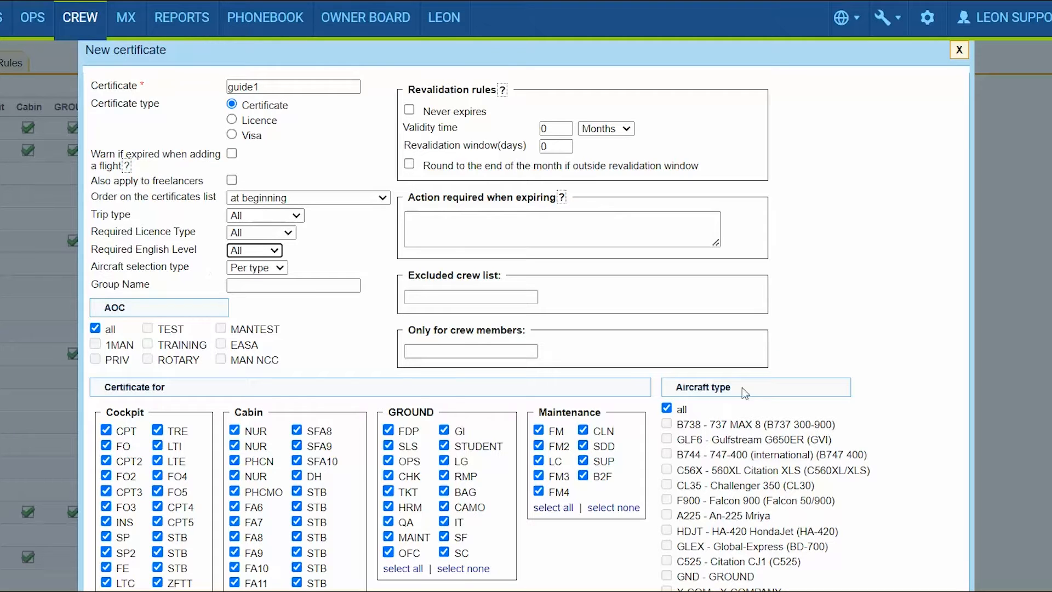
Set the aircraft selection type to Per tail and apply the certificate to all aircraft.
left_click(270, 268)
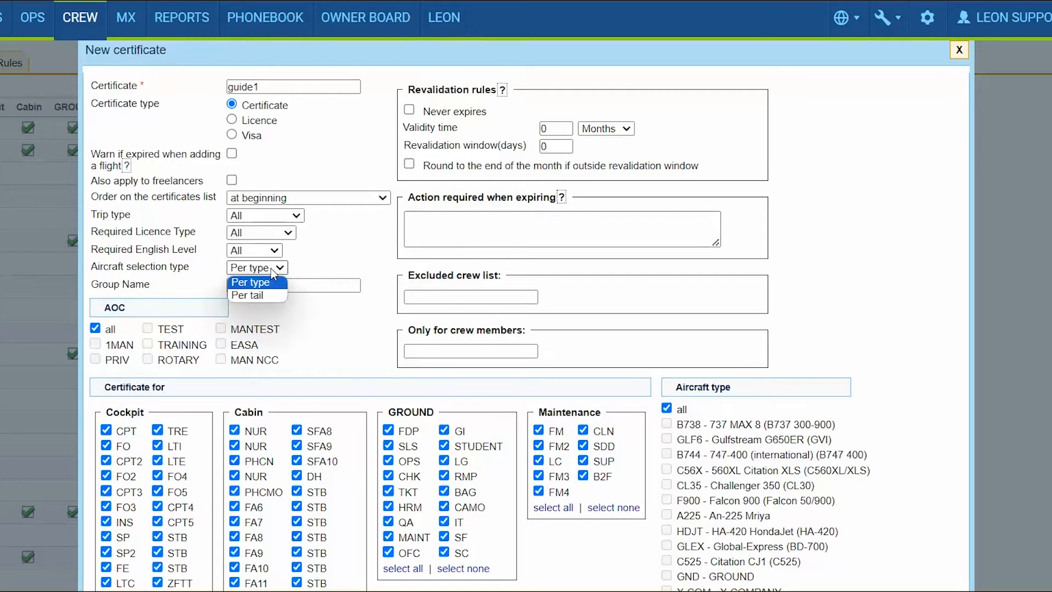
left_click(256, 295)
scroll(742, 350, "down", 3)
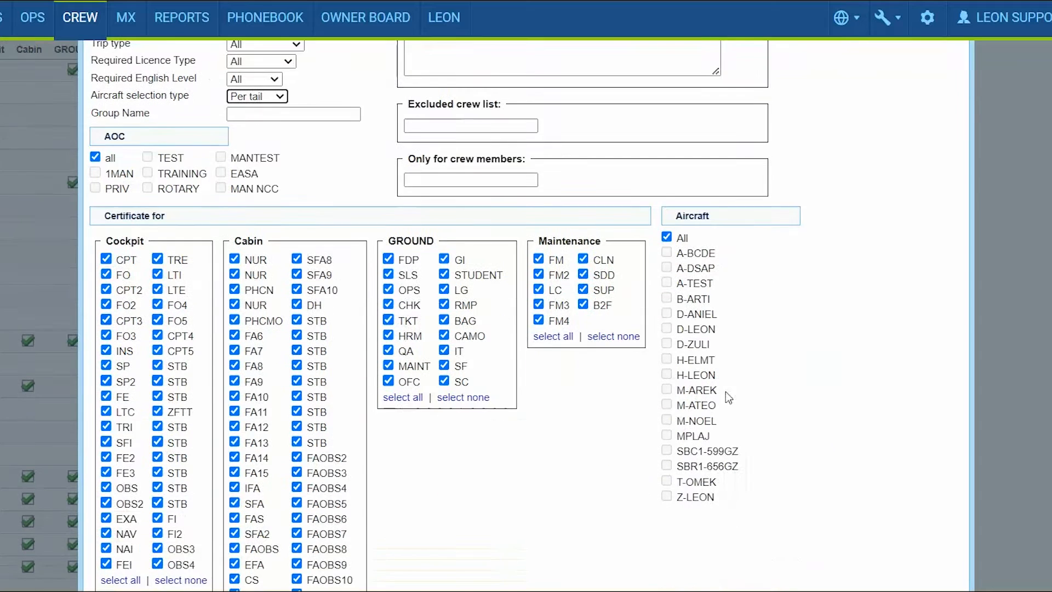
left_click(667, 236)
left_click(667, 283)
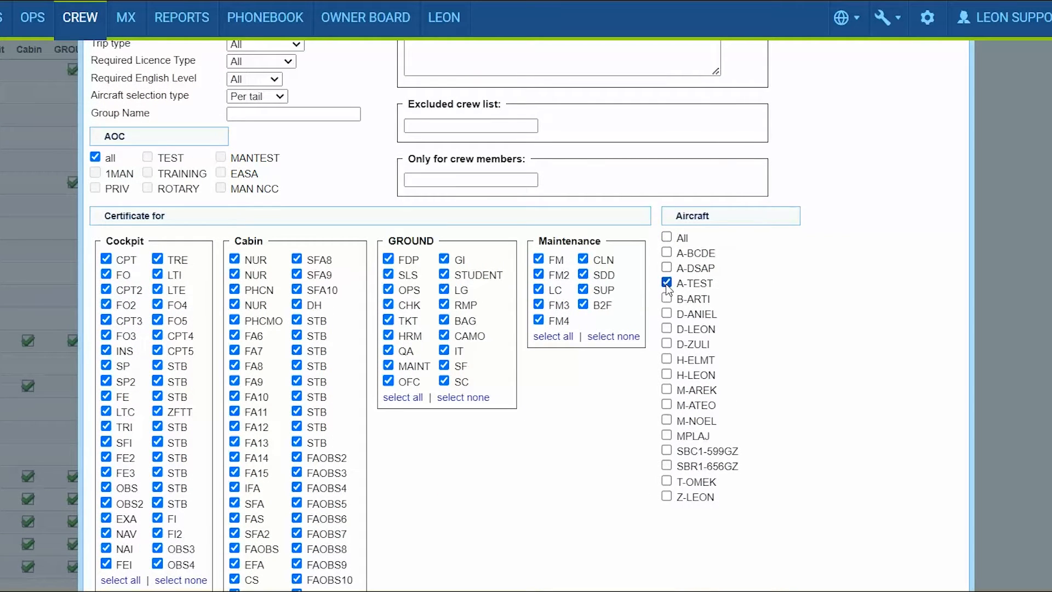
left_click(667, 237)
Set the certificate's group name to guide.
scroll(301, 251, "up", 2)
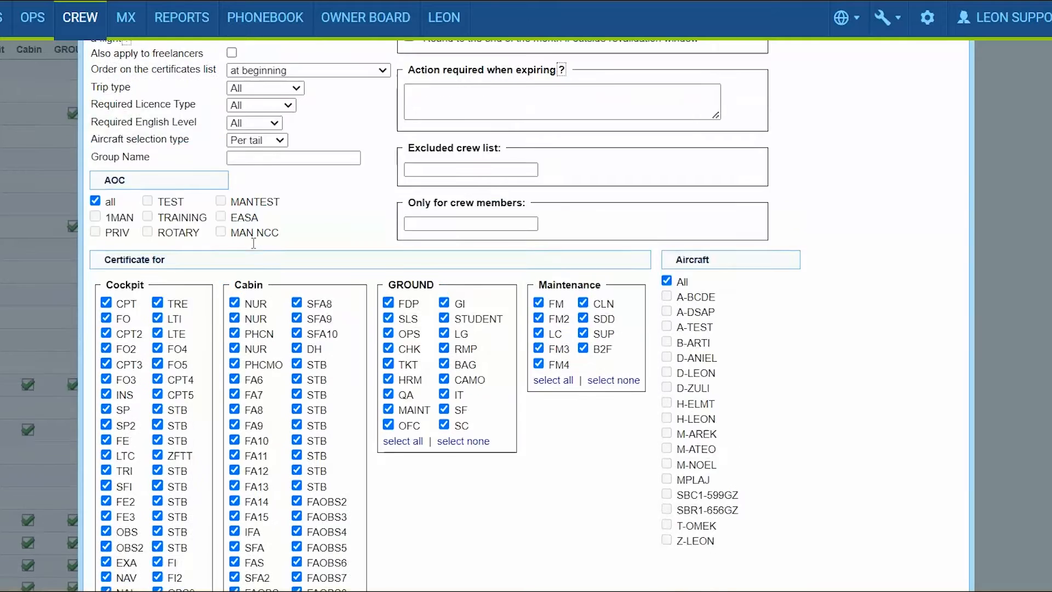
left_click(258, 200)
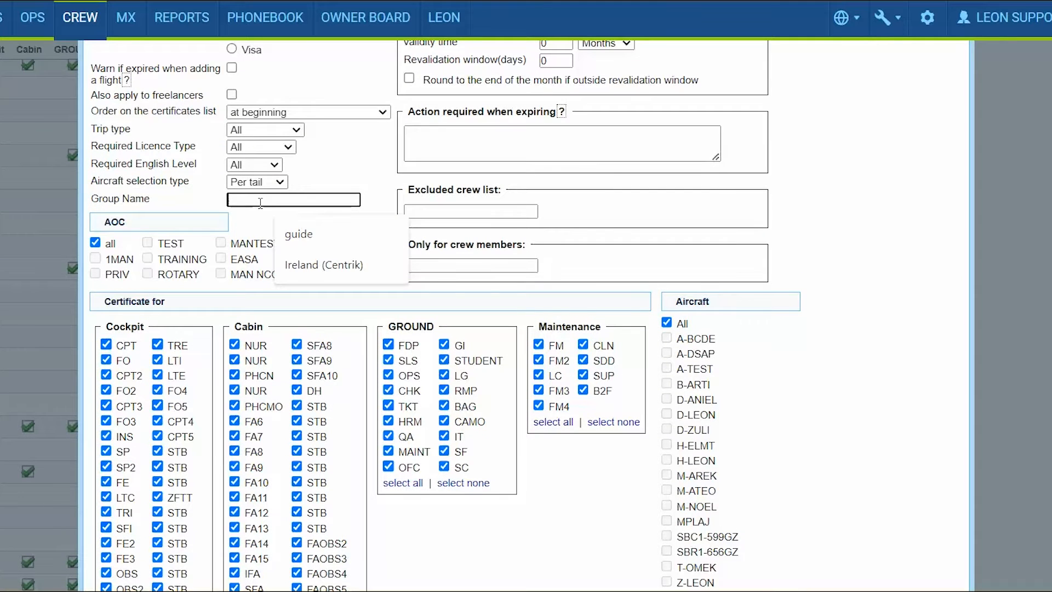
left_click(288, 224)
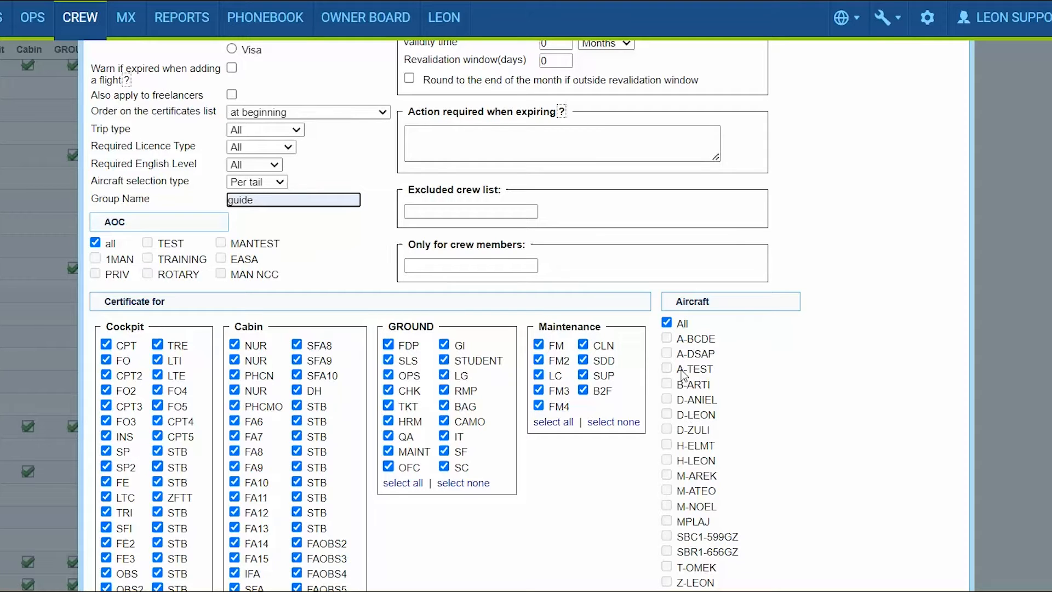
Try the Never expires option in the certificate's revalidation rules.
scroll(547, 353, "up", 2)
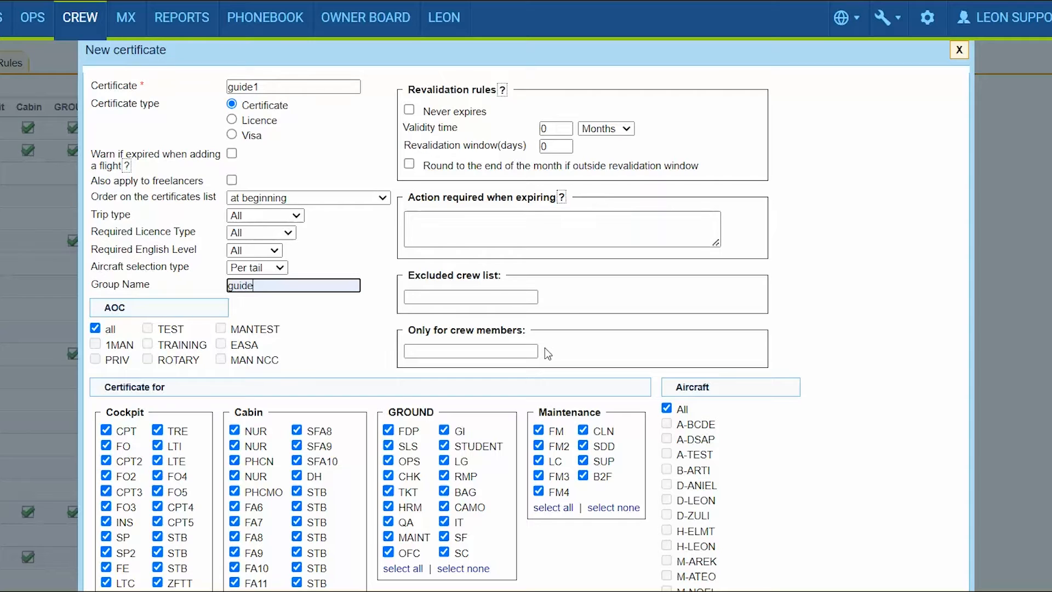
left_click(559, 128)
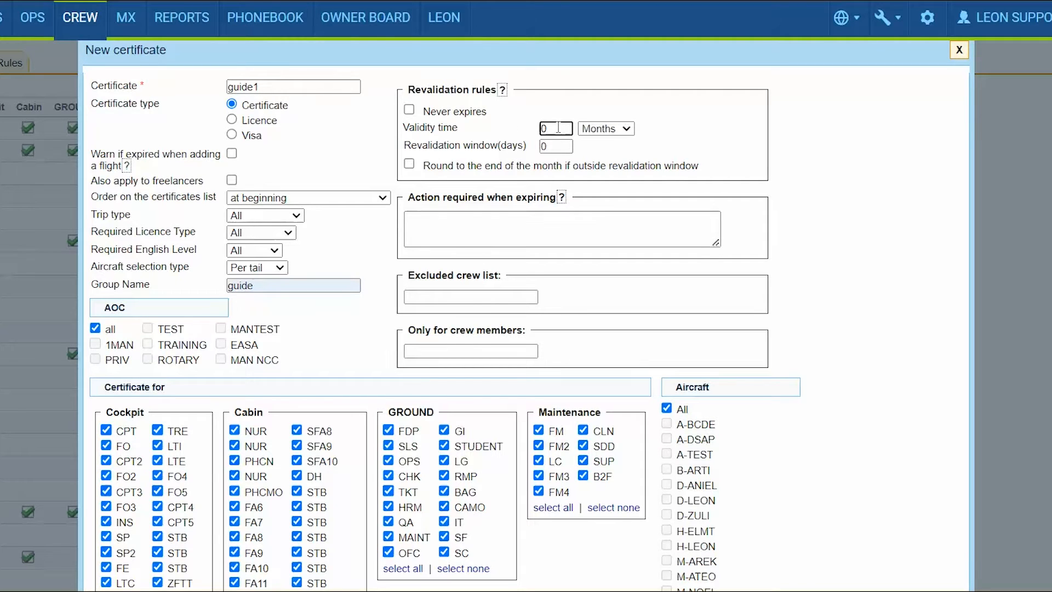
mouse_move(486, 88)
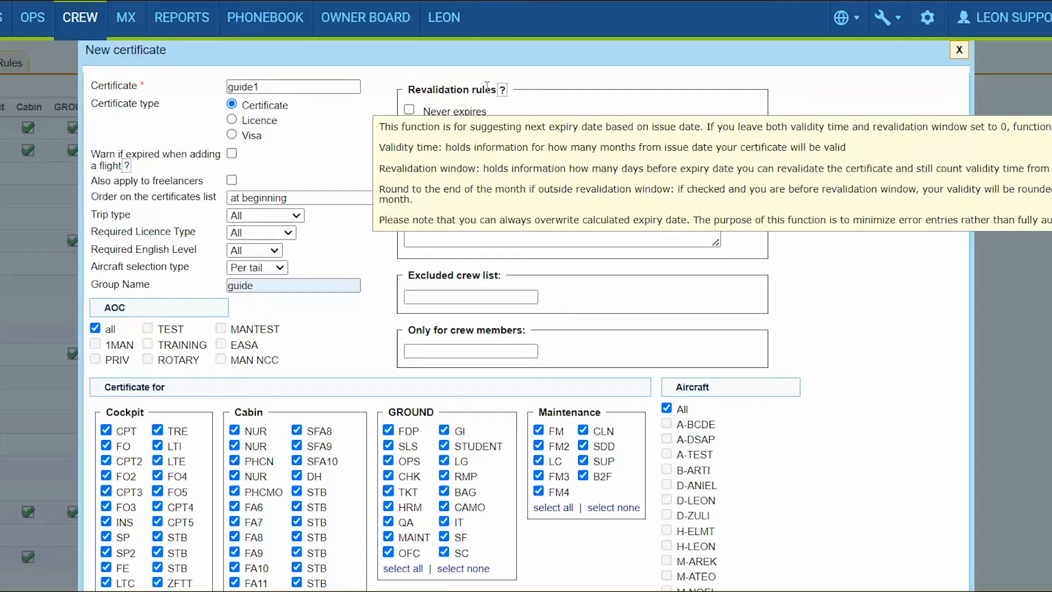
left_click(410, 110)
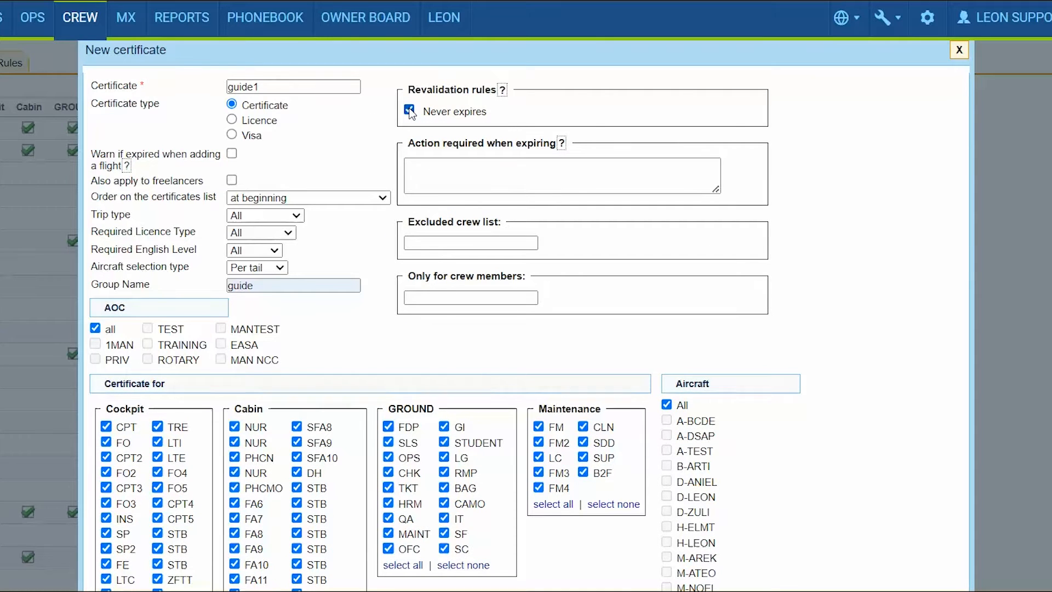
left_click(409, 110)
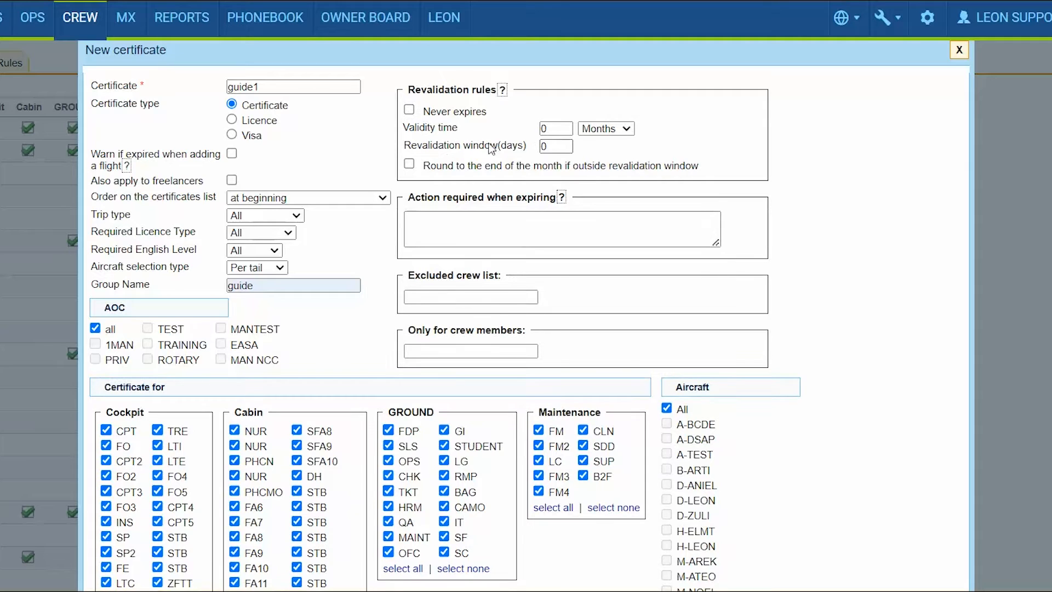
Set the validity time to 12 months and the revalidation window to 30 days, with rounding to month end outside the window.
key("Tab")
type("12")
key("Tab")
type("3")
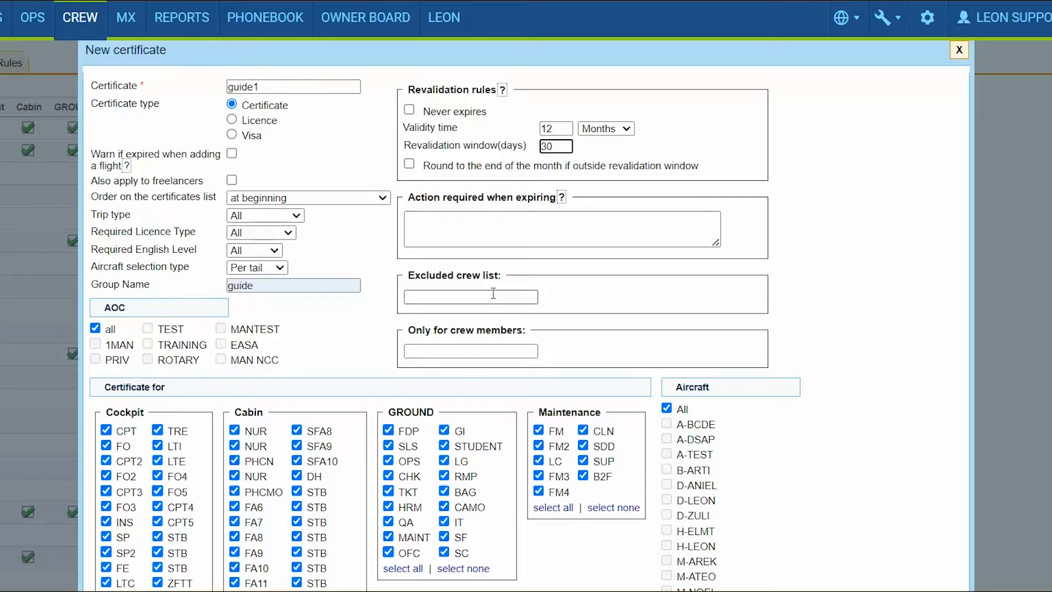
left_click(411, 165)
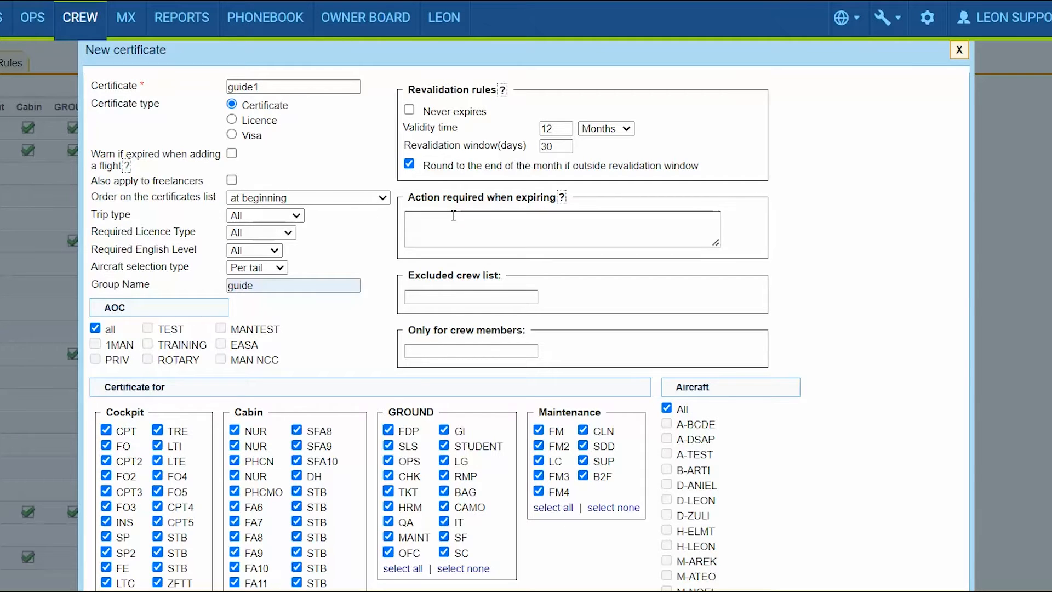
Save the guide1 certificate to the certificates list.
left_click(485, 229)
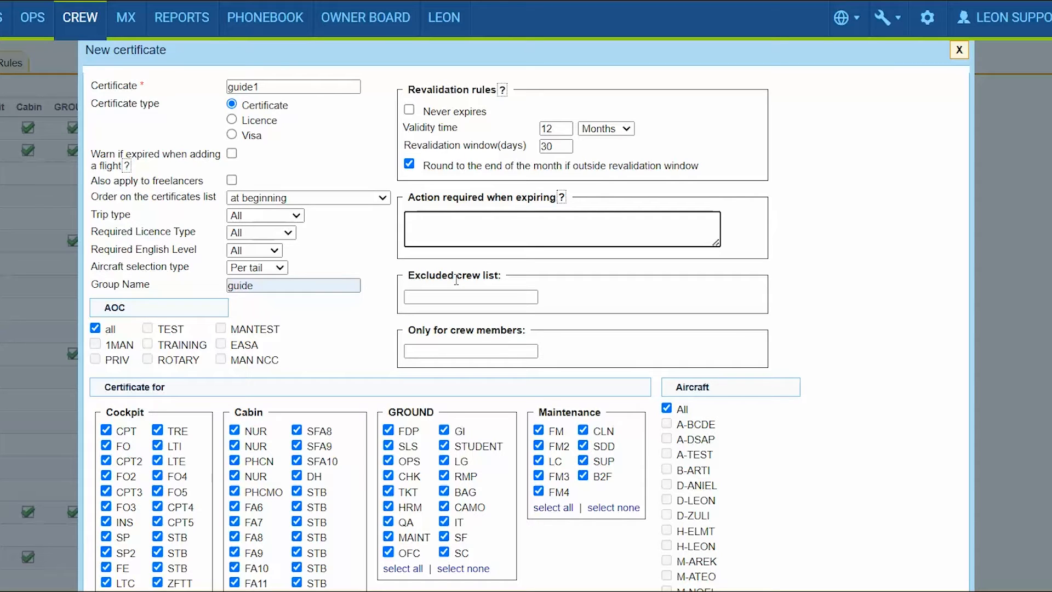
left_click(449, 345)
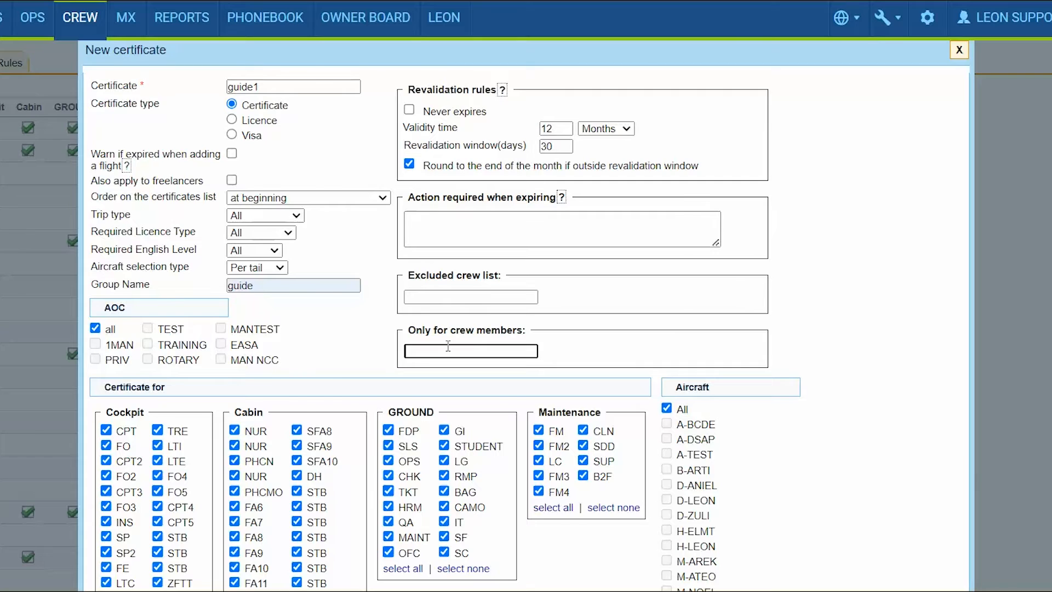
scroll(447, 351, "down", 5)
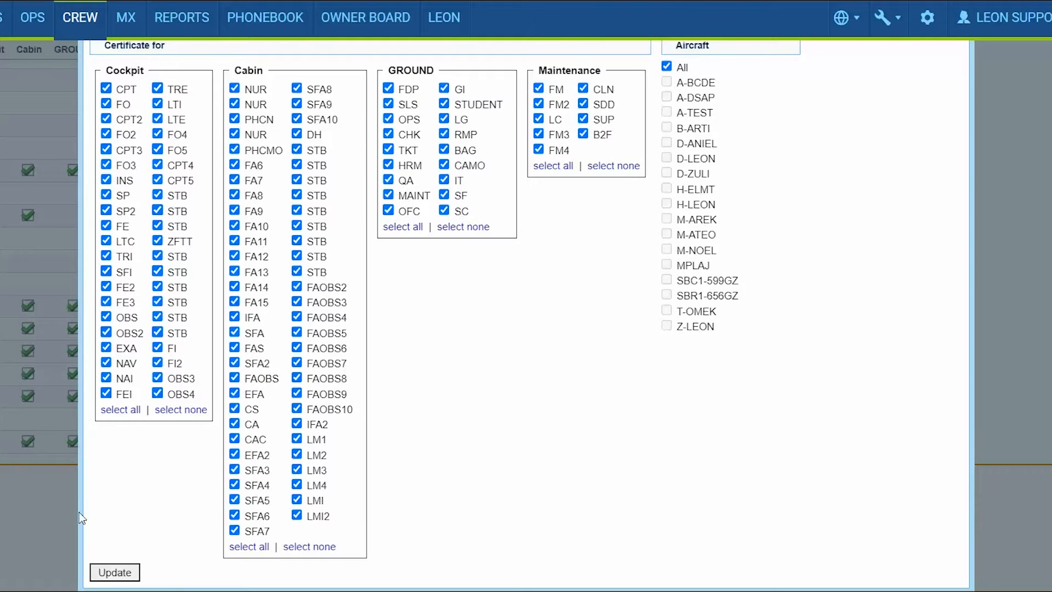
left_click(102, 576)
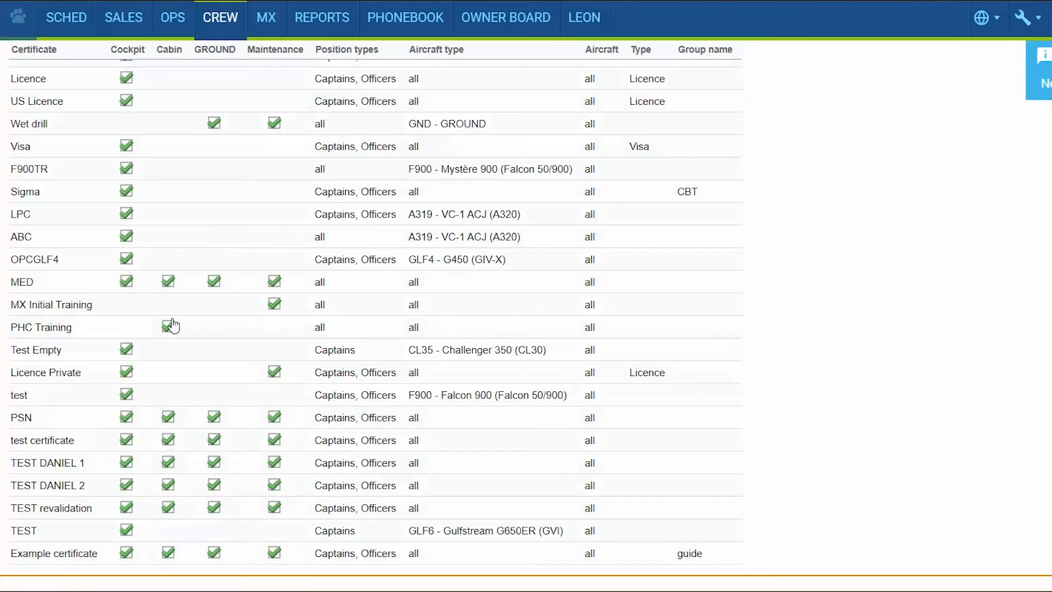
scroll(169, 327, "up", 5)
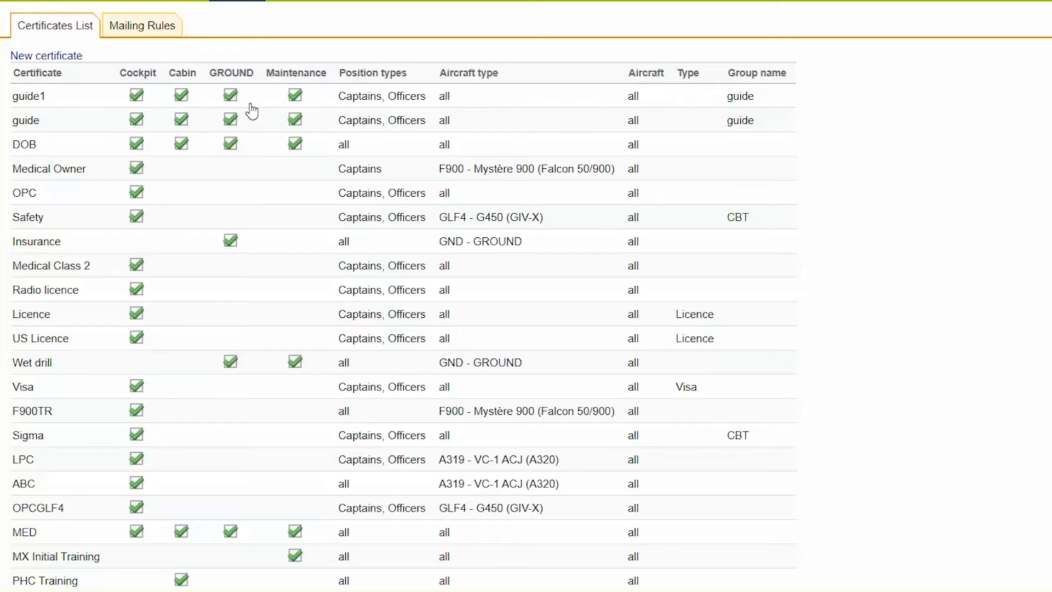
Add a new certificate notification rule in the mailing rules and name it guide.
left_click(152, 29)
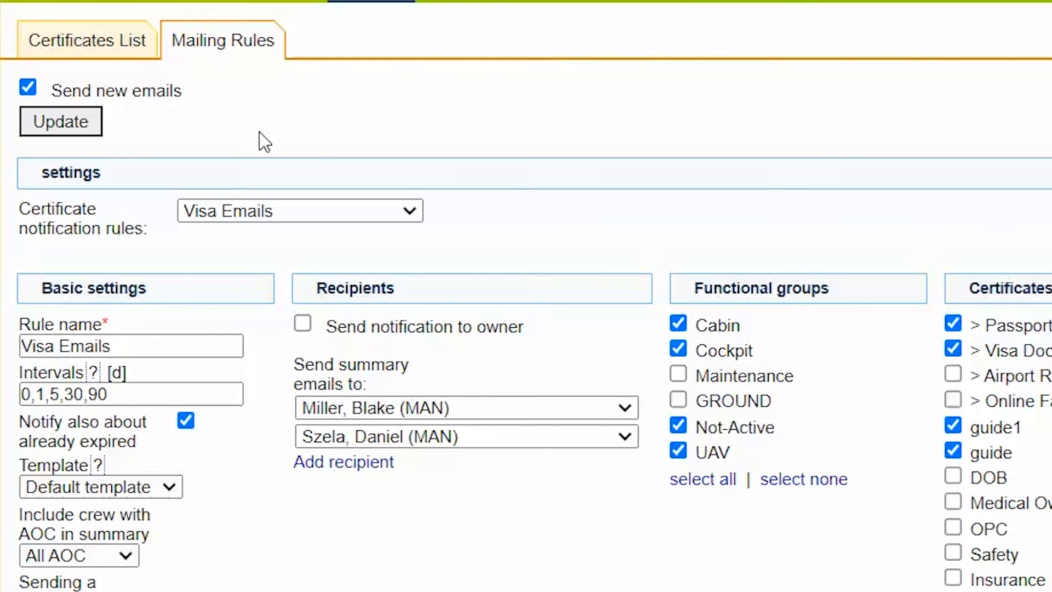
left_click(264, 209)
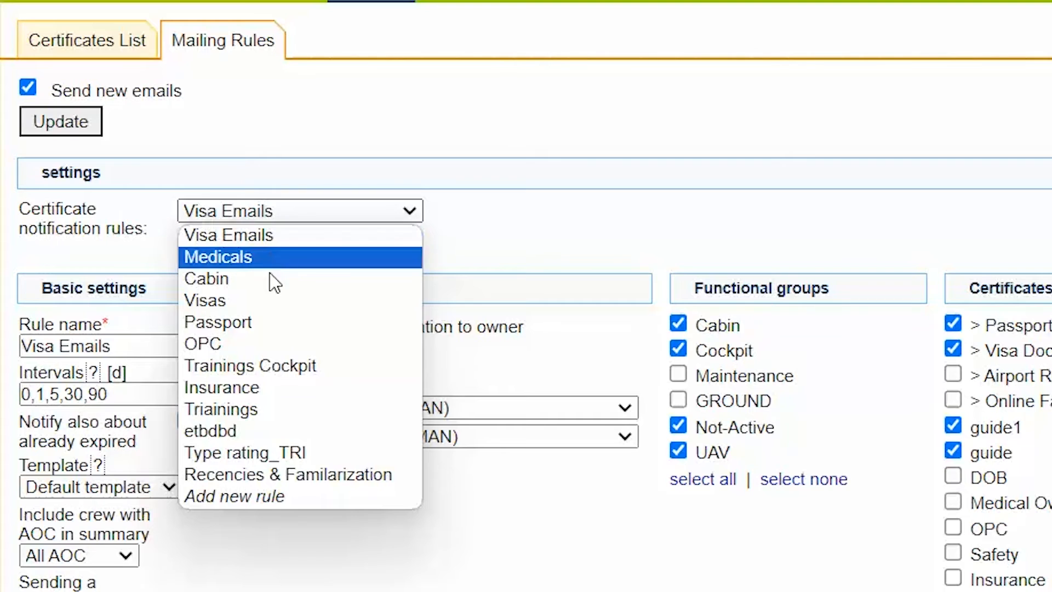
left_click(260, 504)
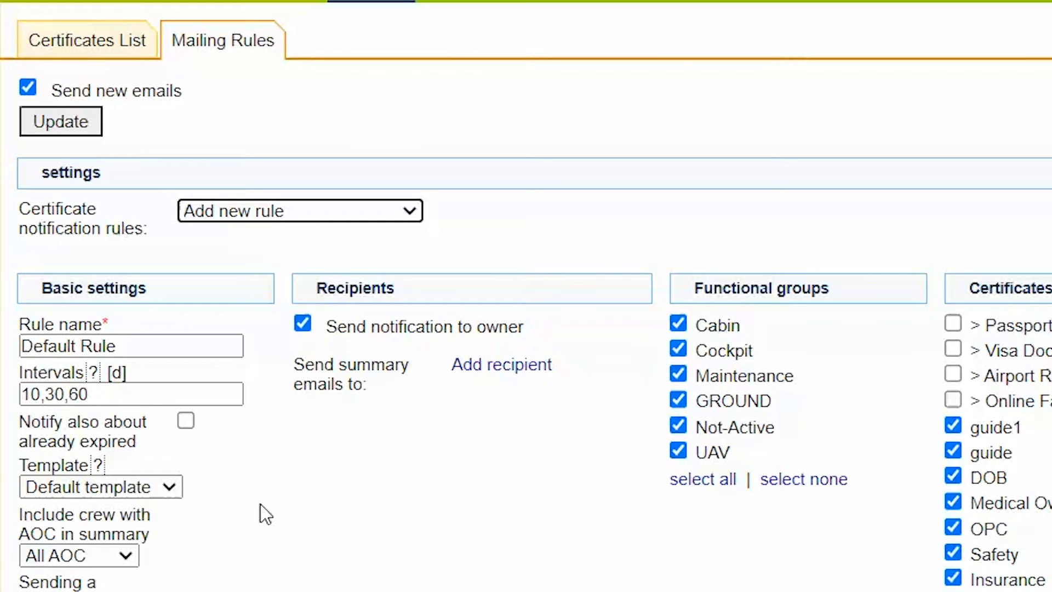
left_click(316, 215)
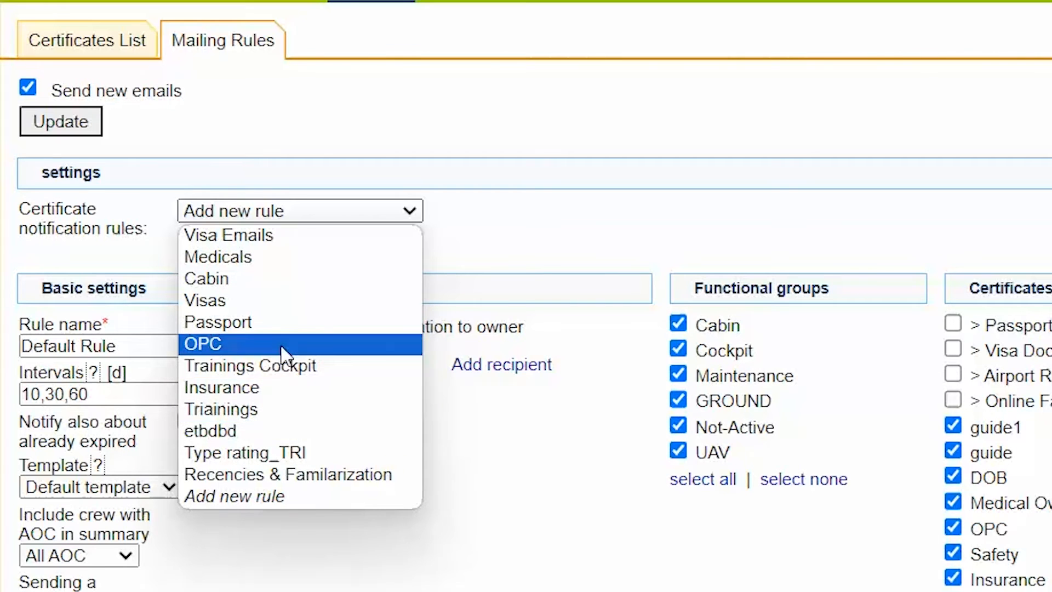
left_click(281, 499)
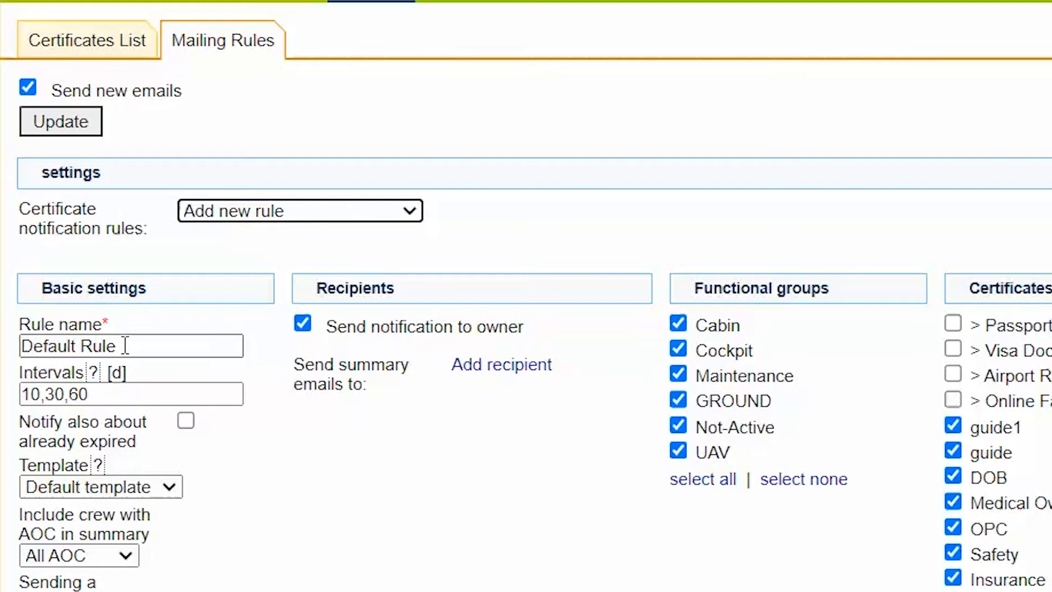
left_click_drag(124, 345, 5, 350)
type("g")
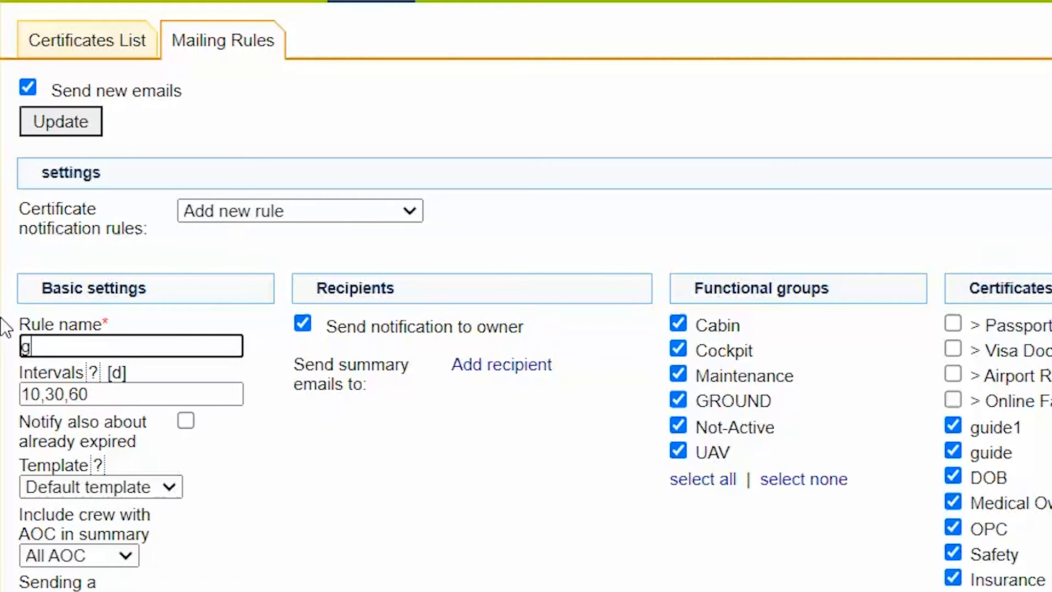
type("uide")
Try the option to notify about already expired certificates in the guide rule, and check its template choices.
left_click(117, 404)
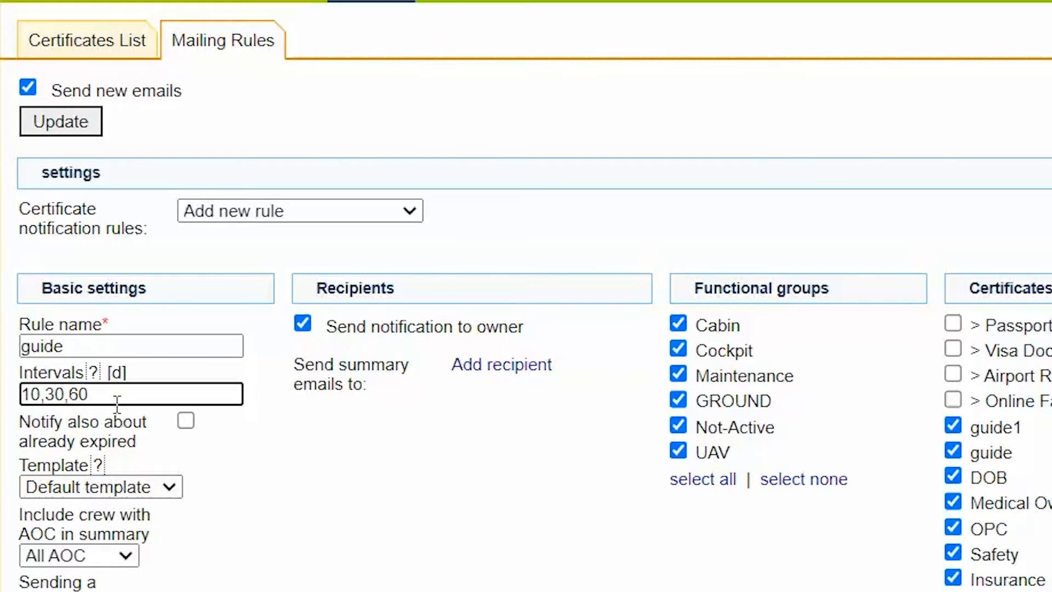
left_click(184, 428)
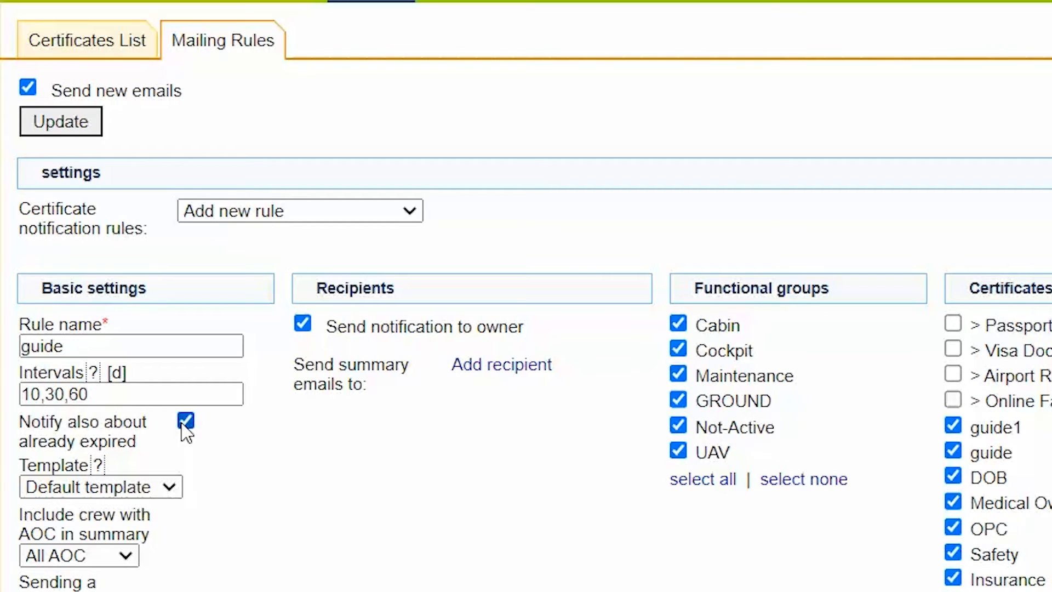
left_click(185, 423)
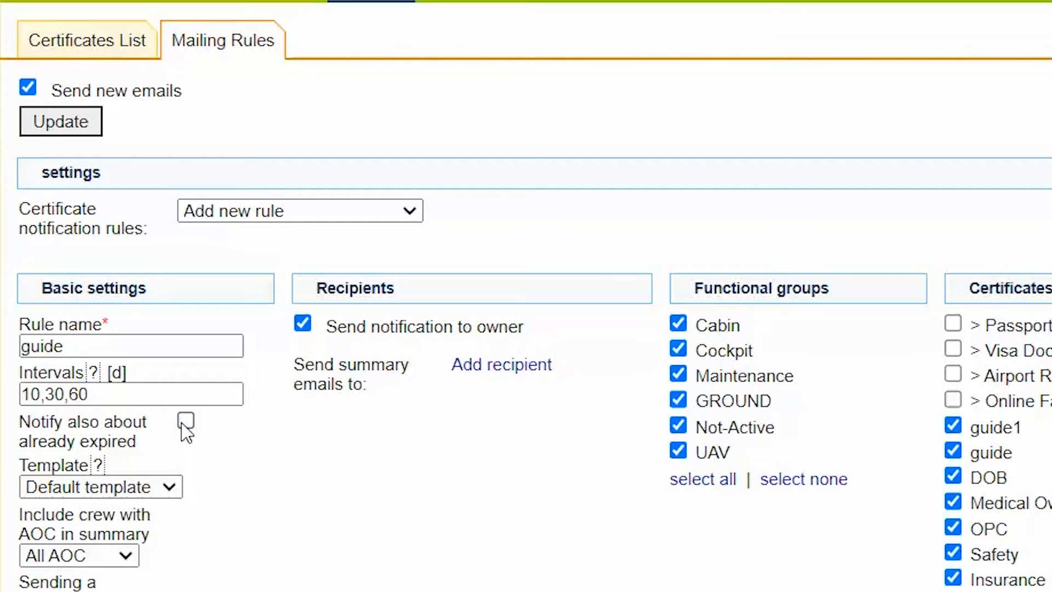
left_click(134, 491)
left_click(133, 490)
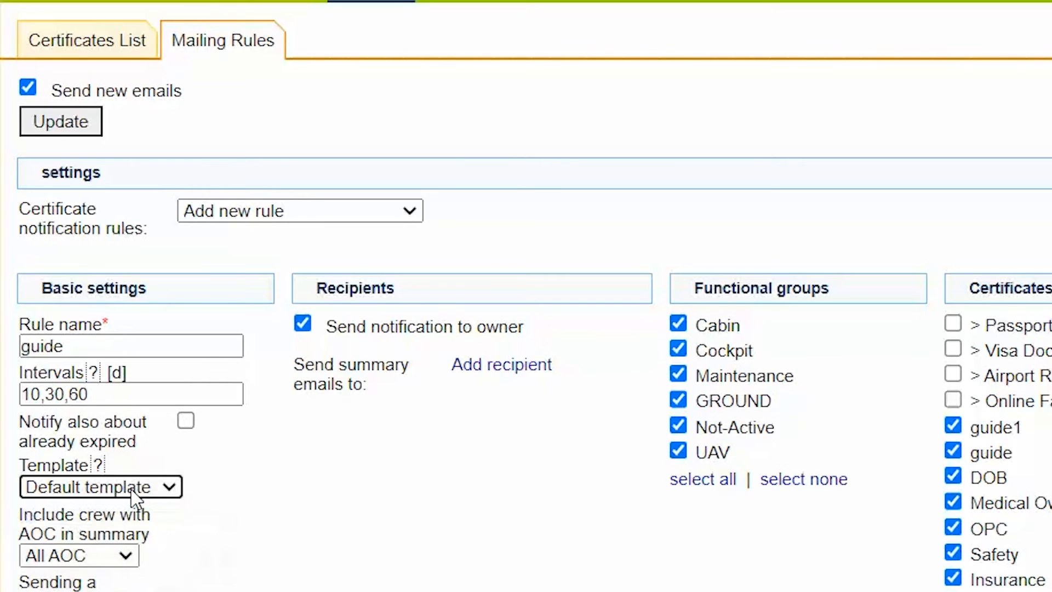
Try limiting the summary to crew with the PRIV AOC, return to All AOC, and check the sending mailbox choices.
scroll(121, 523, "down", 4)
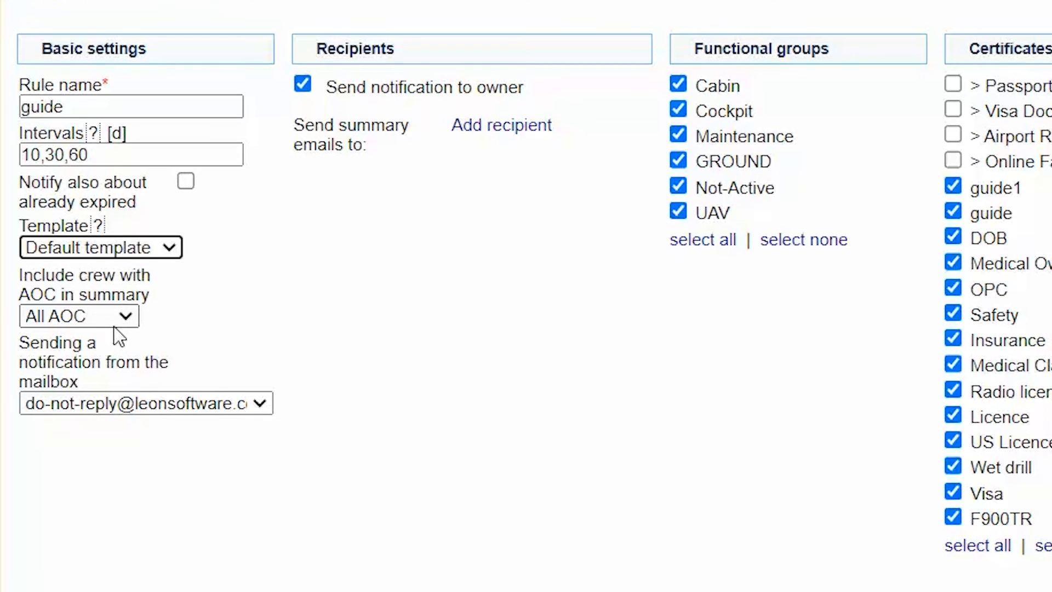
left_click(112, 324)
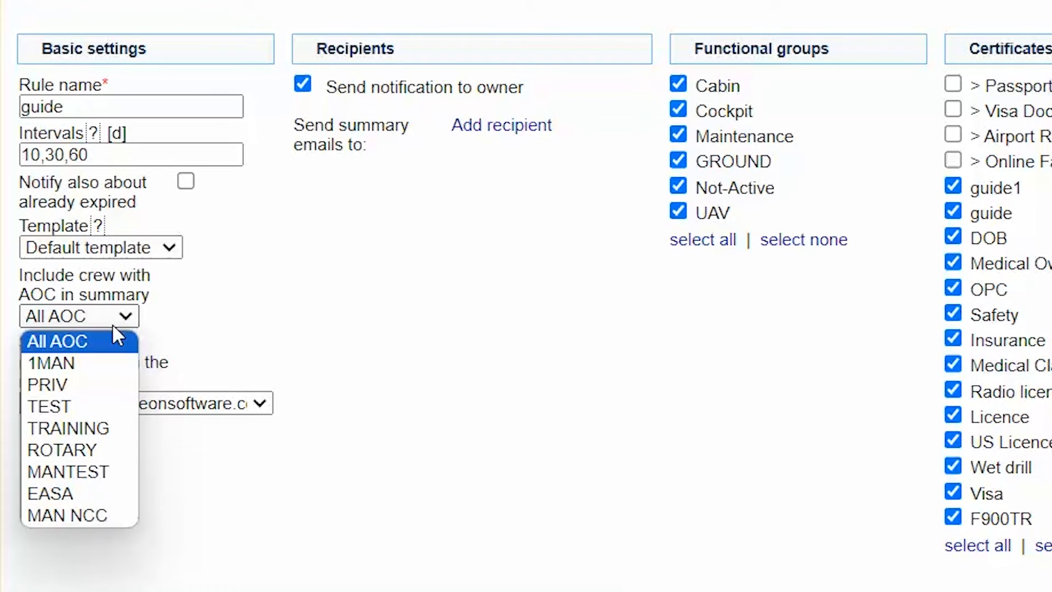
left_click(94, 384)
left_click(96, 324)
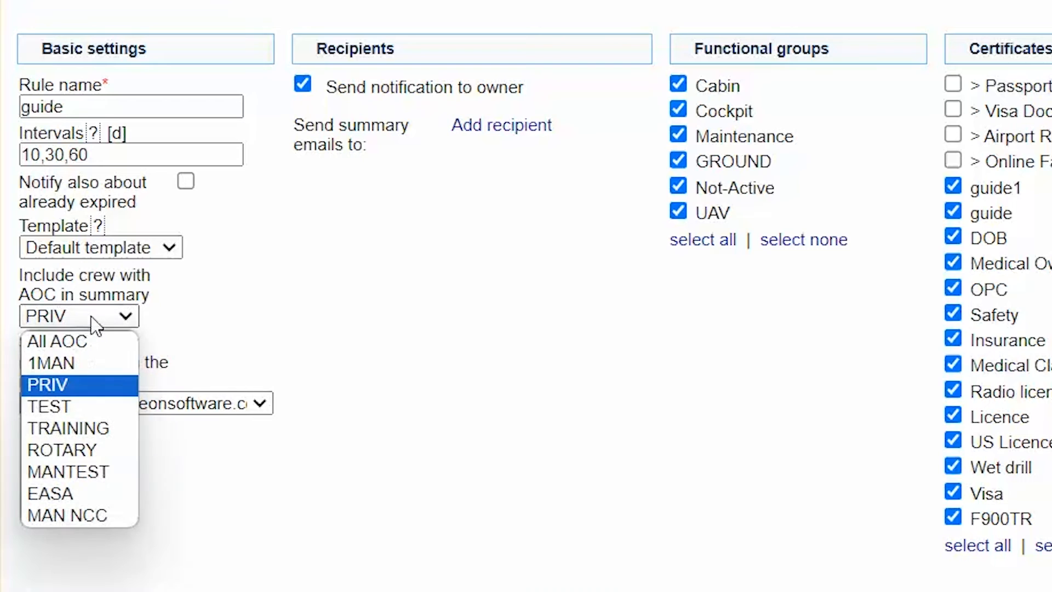
left_click(84, 345)
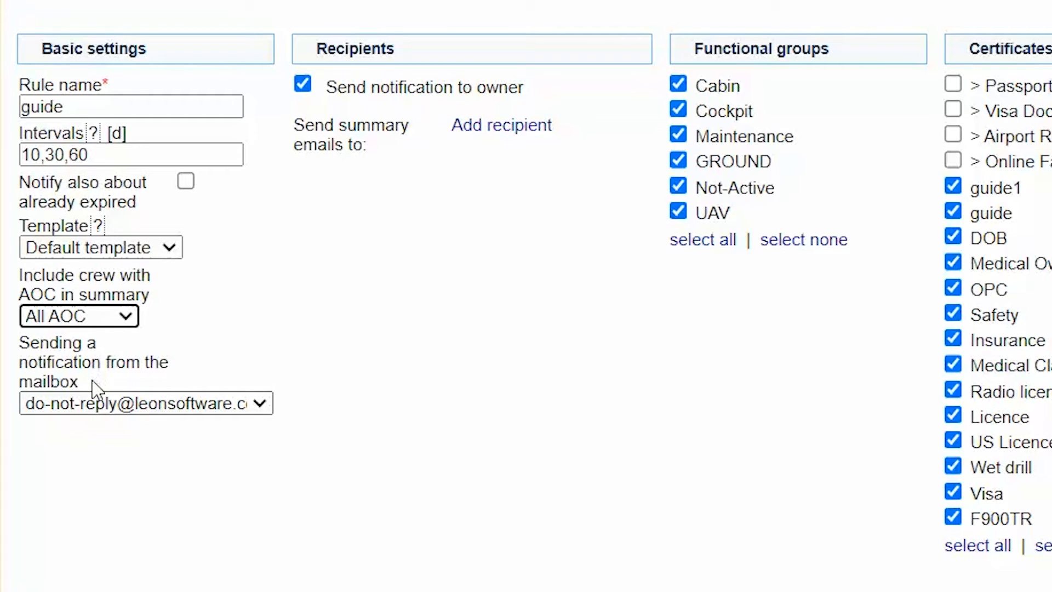
left_click(97, 400)
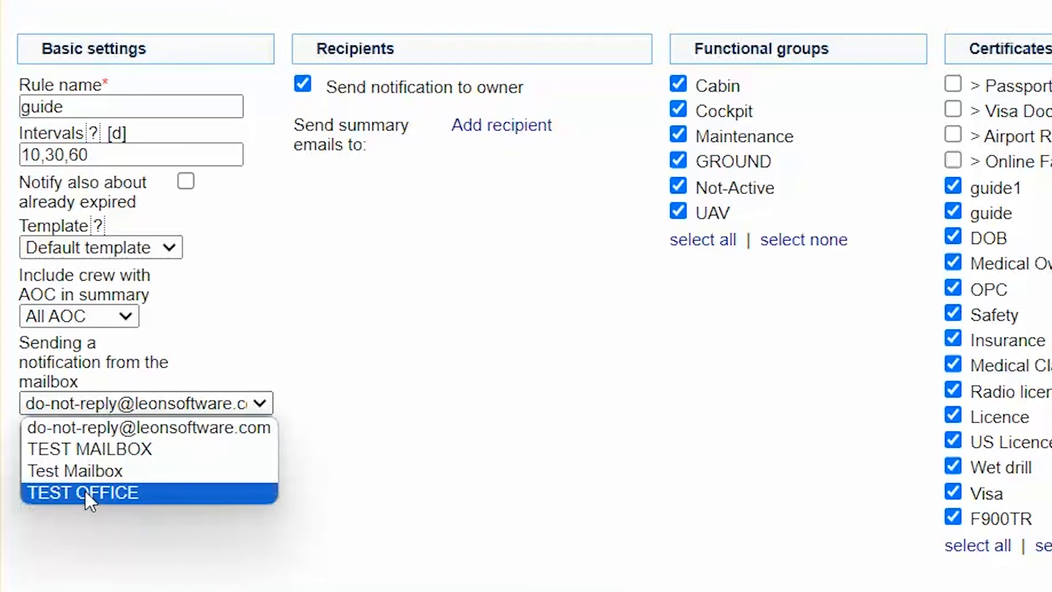
left_click(91, 405)
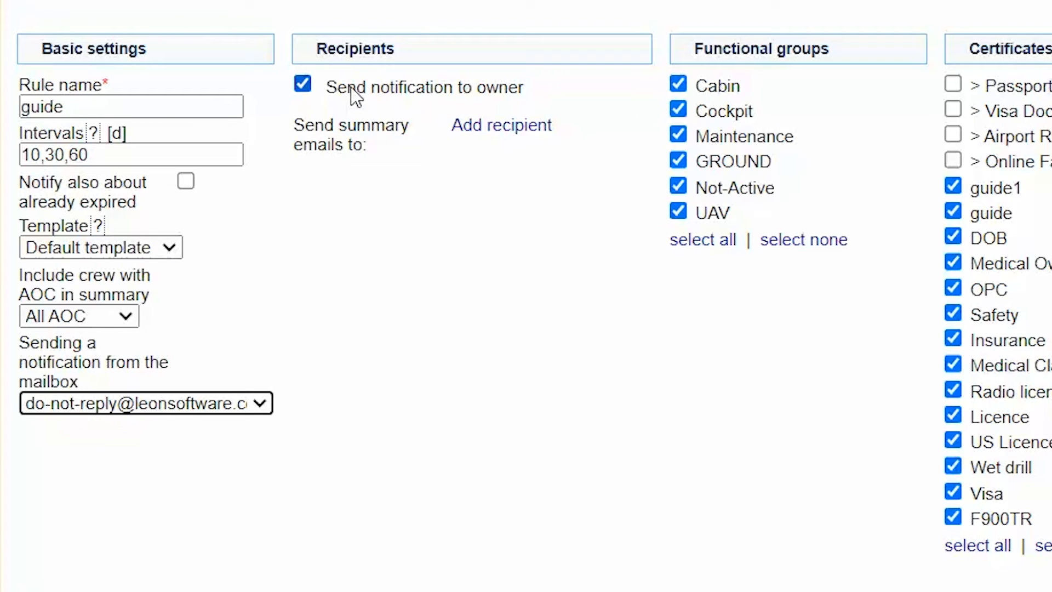
Add the Call and Fly account as a recipient of the guide rule's summary emails.
left_click(471, 130)
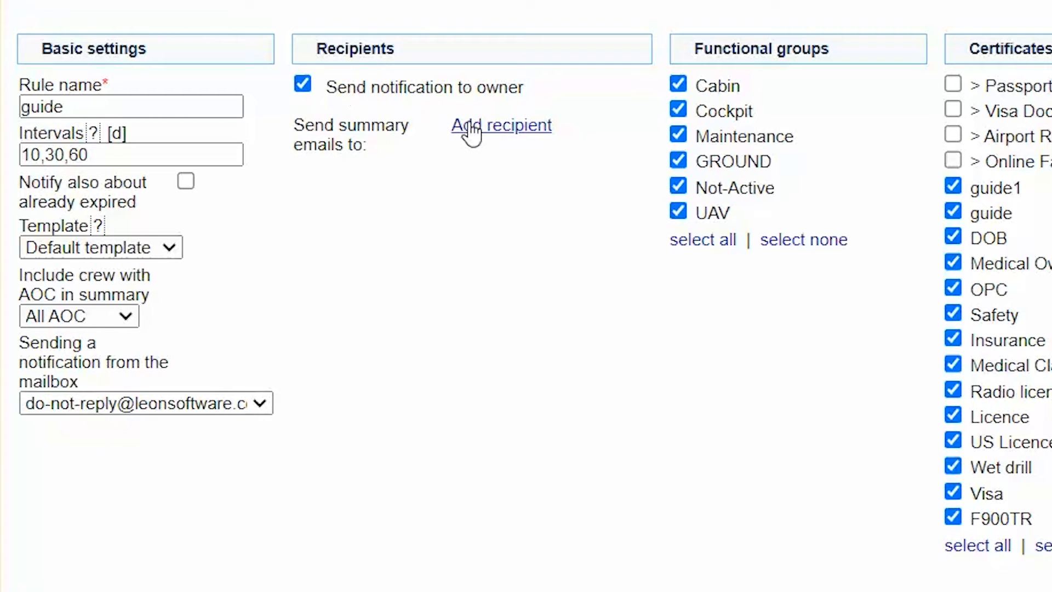
left_click(434, 169)
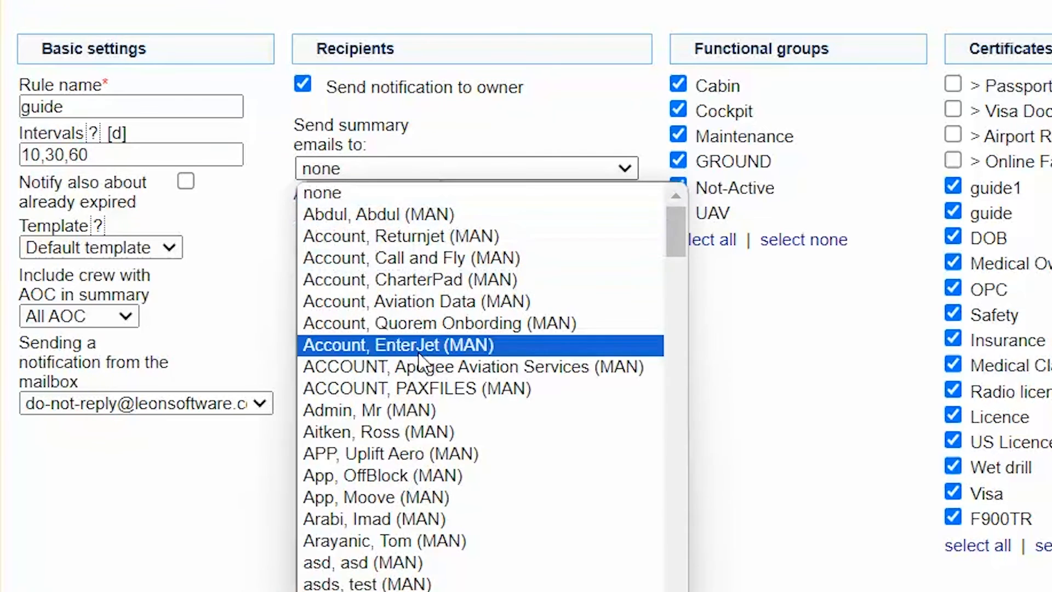
left_click(423, 259)
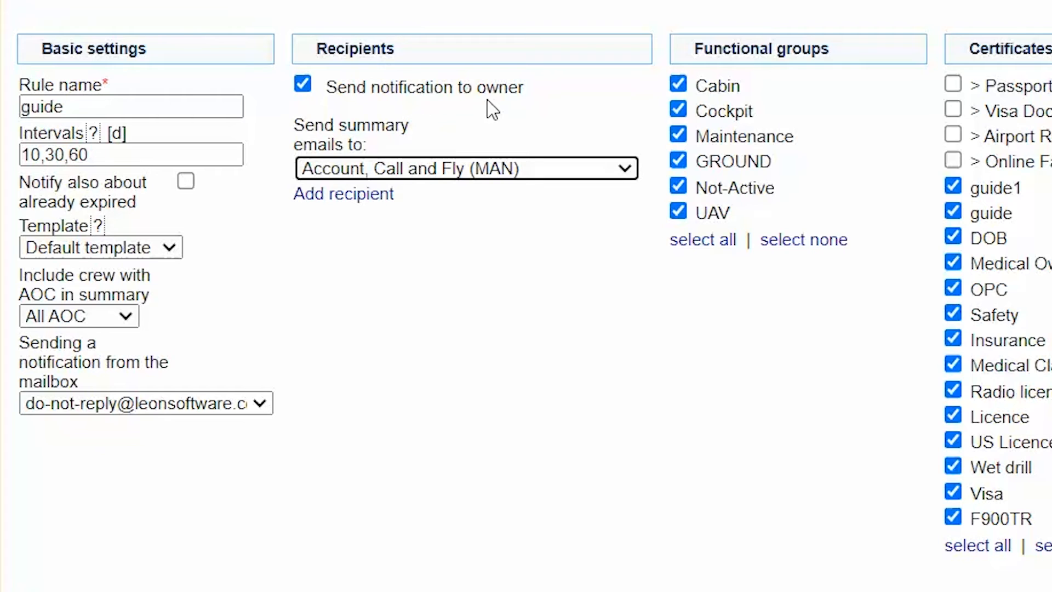
Exclude the GROUND and Not-Active functional groups from the guide rule.
scroll(866, 55, "down", 3)
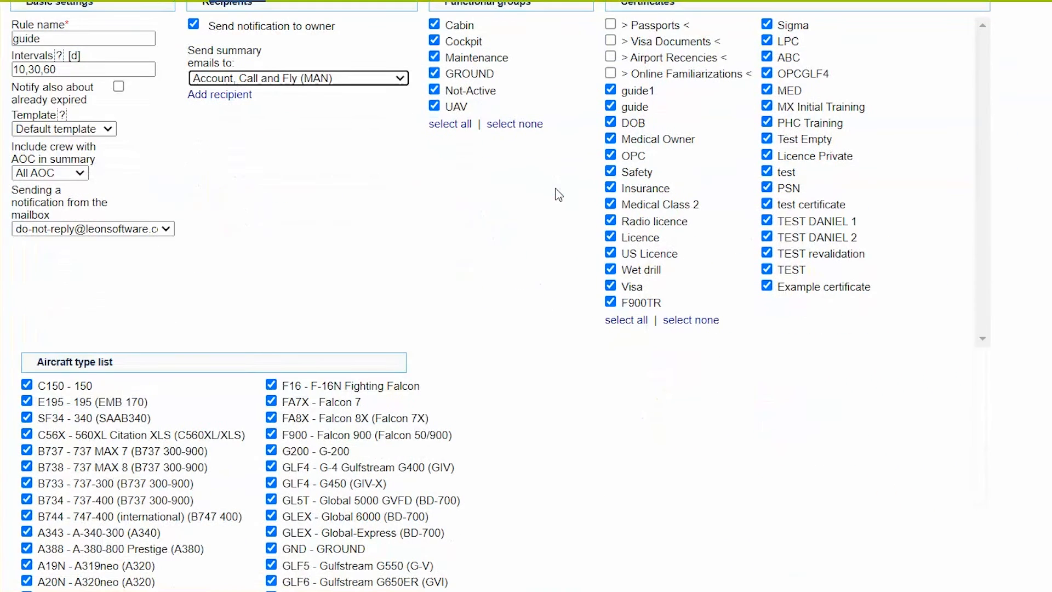
left_click(477, 77)
left_click(474, 92)
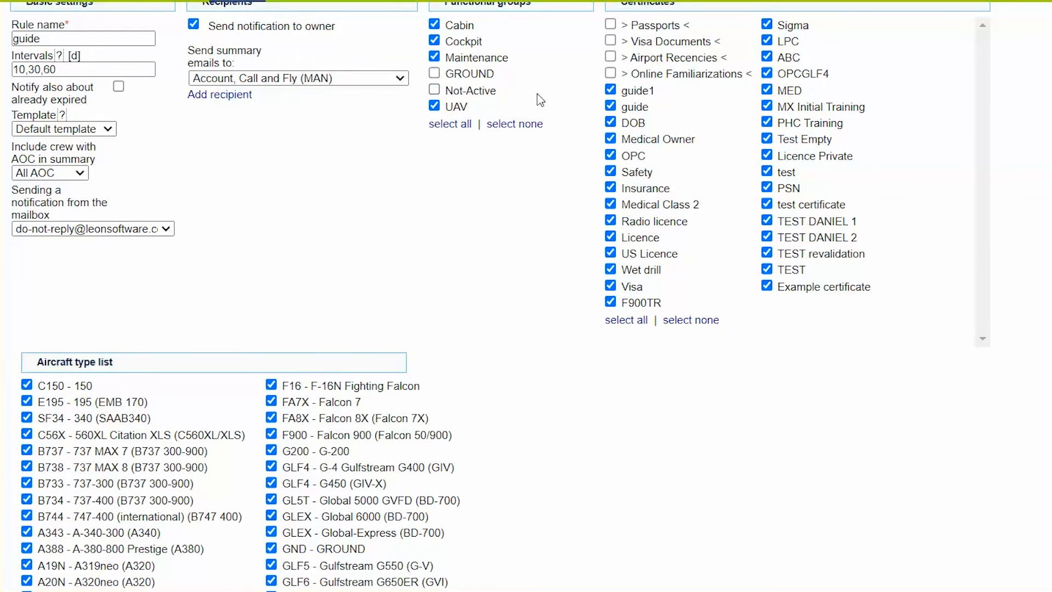
Try excluding the guide and guide1 certificates from the rule, and include both again.
left_click(630, 107)
left_click(630, 91)
left_click(630, 107)
left_click(630, 91)
Save the guide mailing rule with all aircraft types included.
scroll(231, 300, "down", 5)
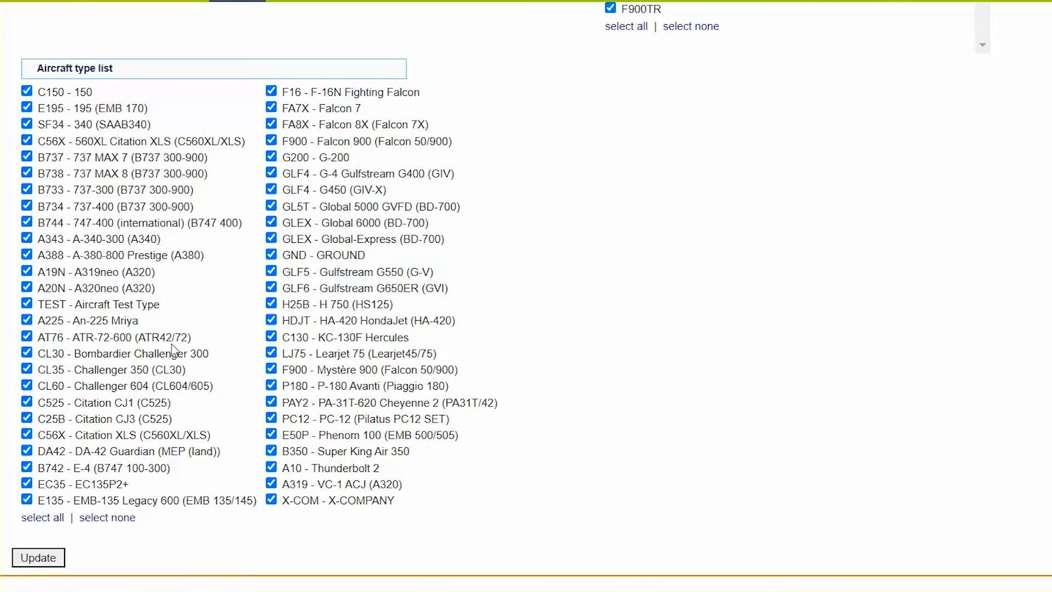
left_click(39, 559)
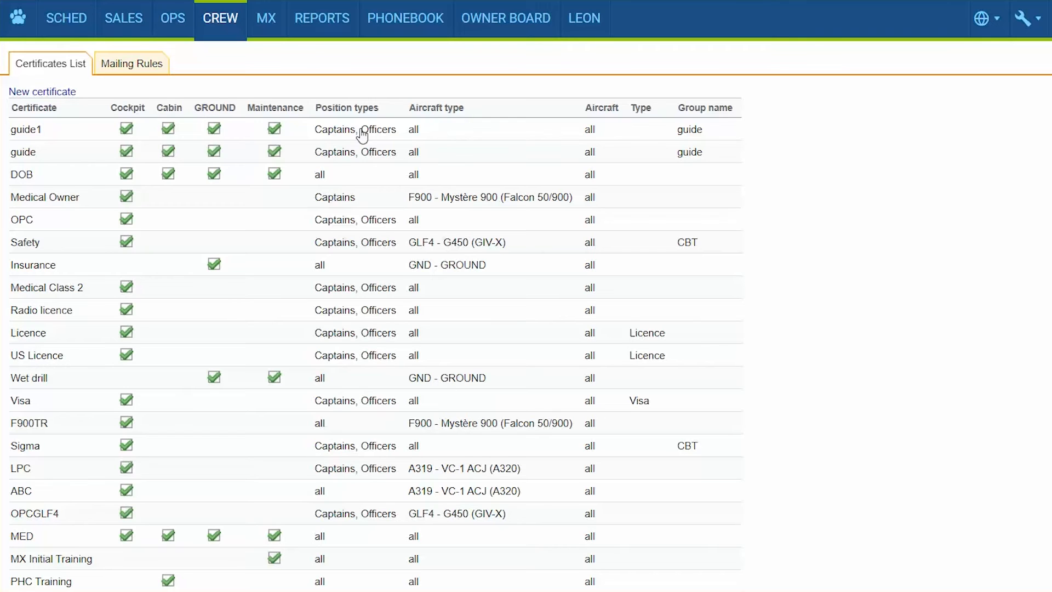
Open the crew qualification page and examine the certificates list through to its action columns.
mouse_move(216, 22)
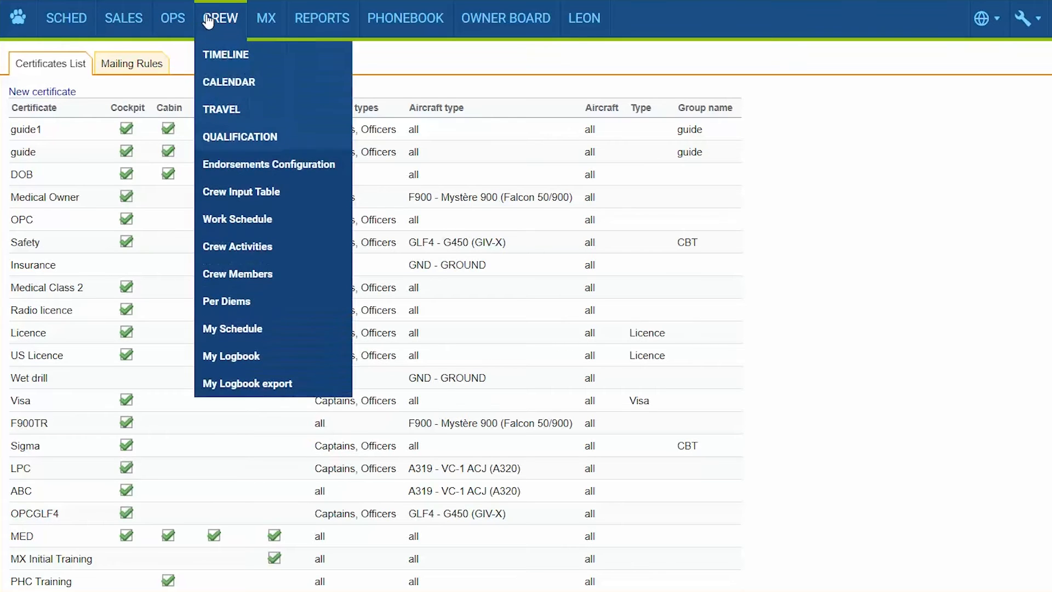
left_click(233, 144)
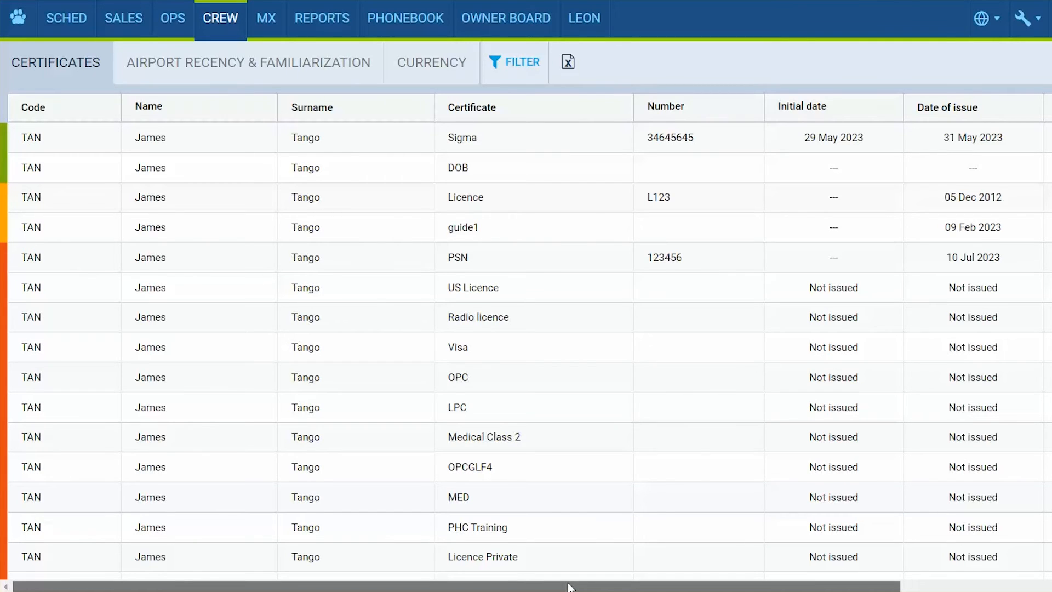
left_click_drag(568, 584, 616, 576)
left_click_drag(388, 576, 751, 529)
View the endorsement history and the edit form of the crew member's Sigma certificate, and close both.
left_click(953, 138)
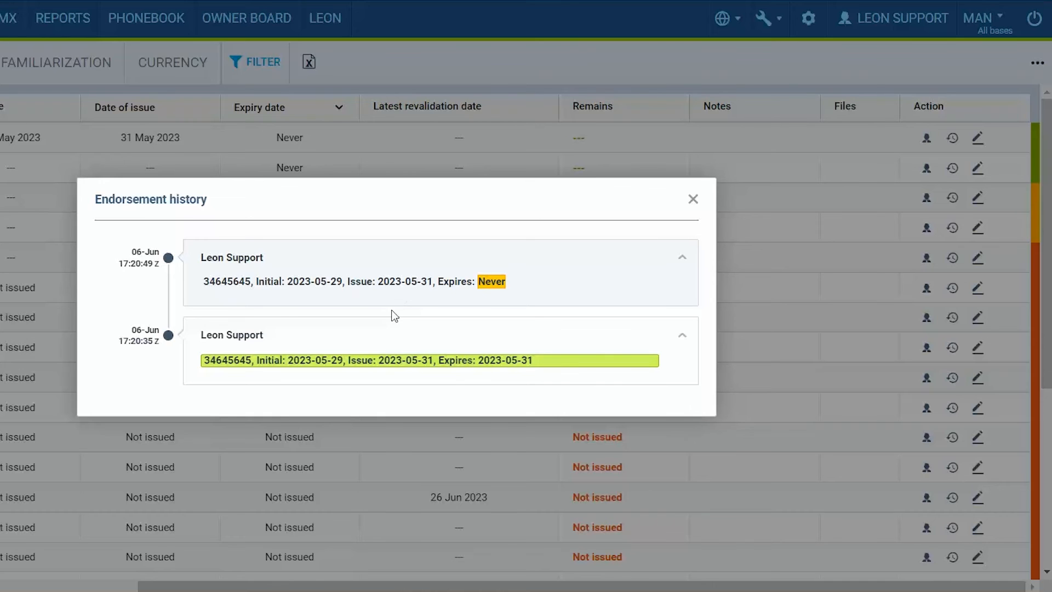
left_click(694, 199)
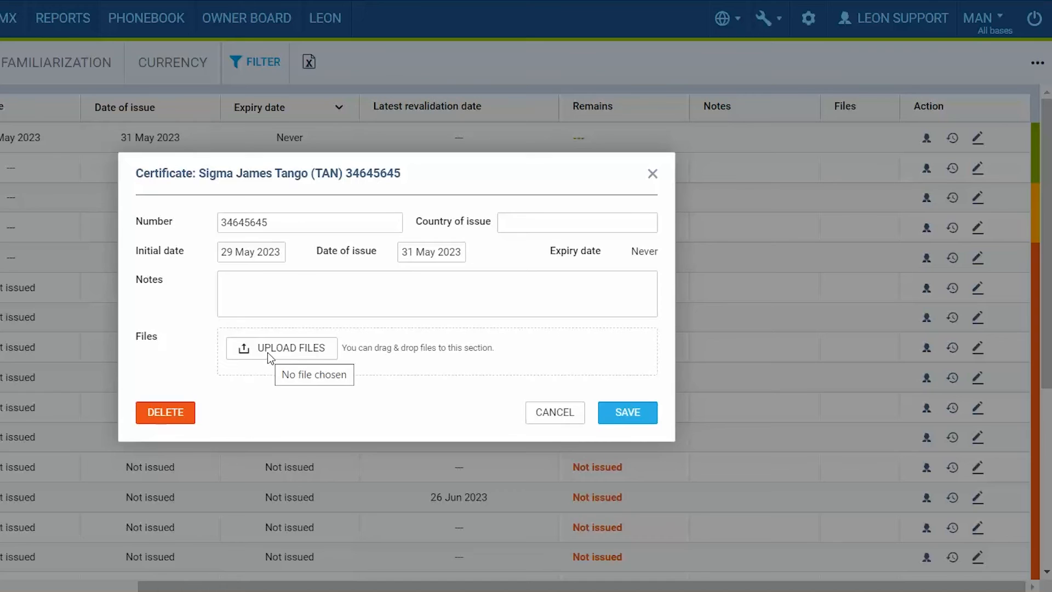
left_click(653, 175)
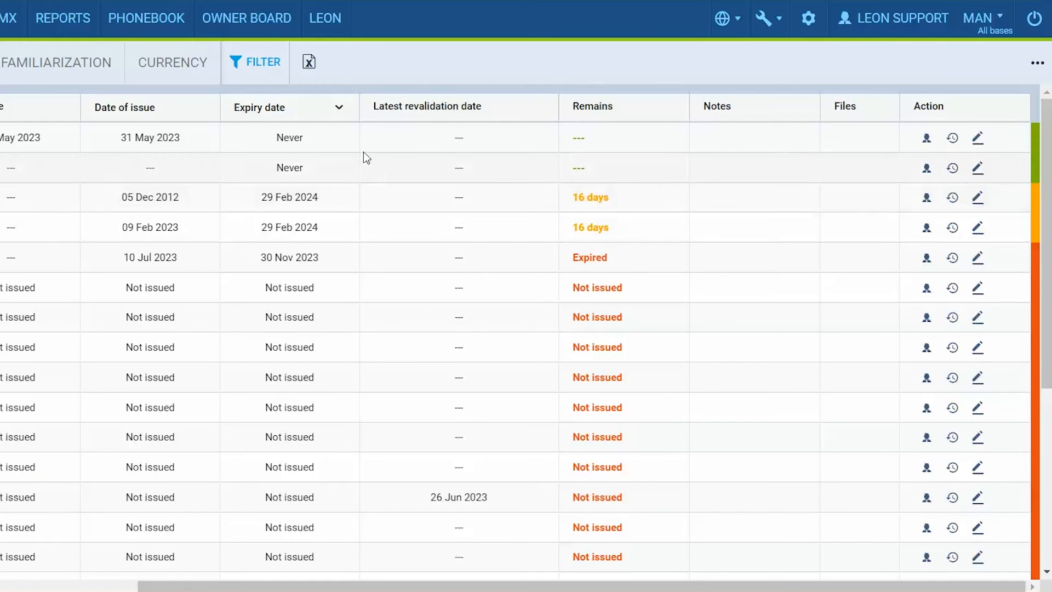
Review the filter criteria available for the certificates list and run the search with the existing settings.
left_click(249, 69)
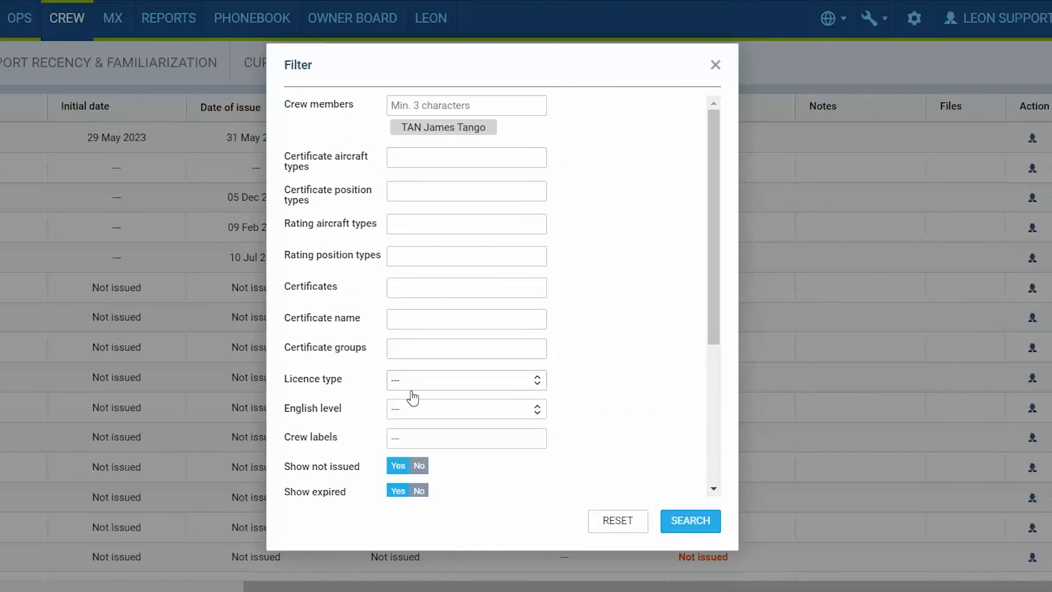
scroll(494, 421, "down", 2)
scroll(495, 421, "down", 4)
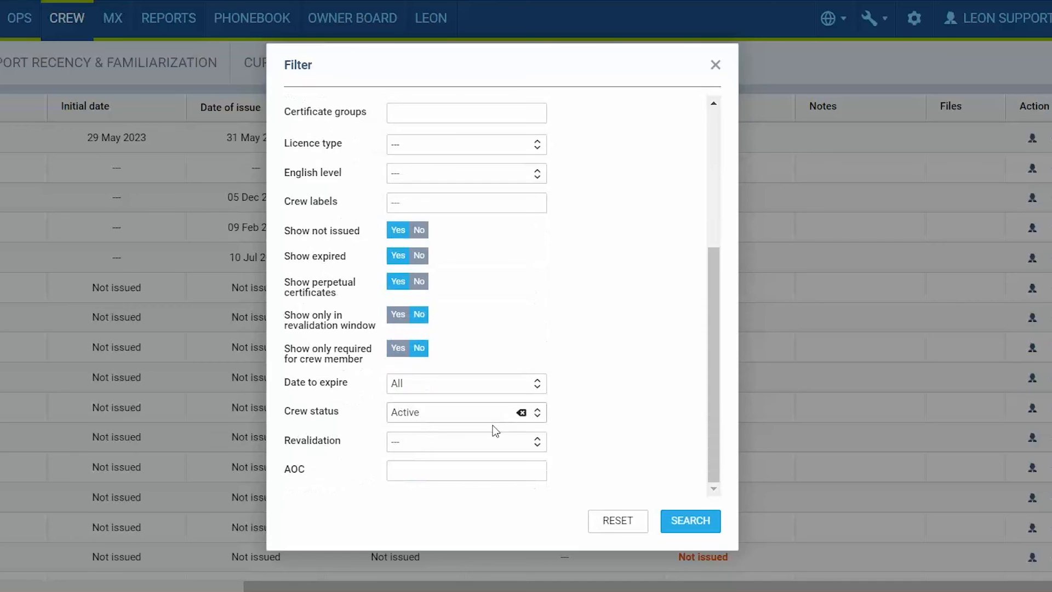
scroll(492, 426, "up", 6)
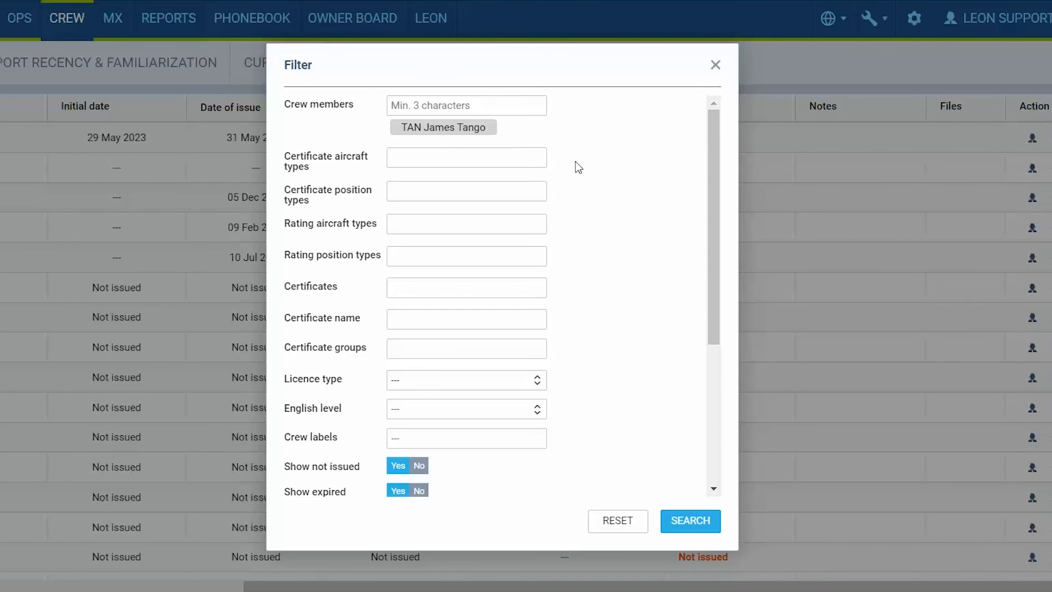
left_click(690, 520)
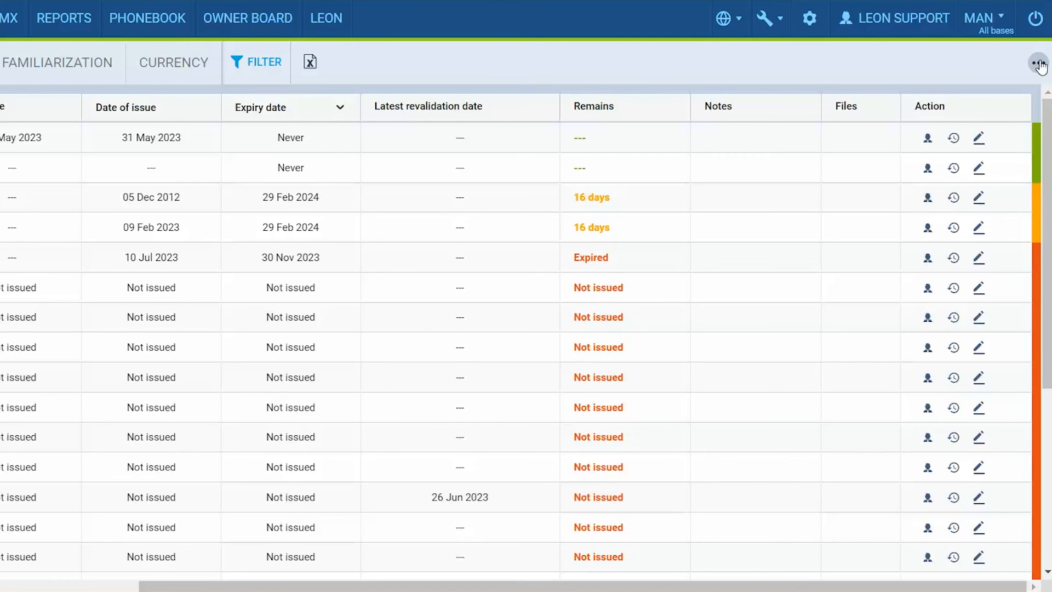
Check the certificates list's additional options and switch to the airport recency and familiarization list.
left_click(1040, 64)
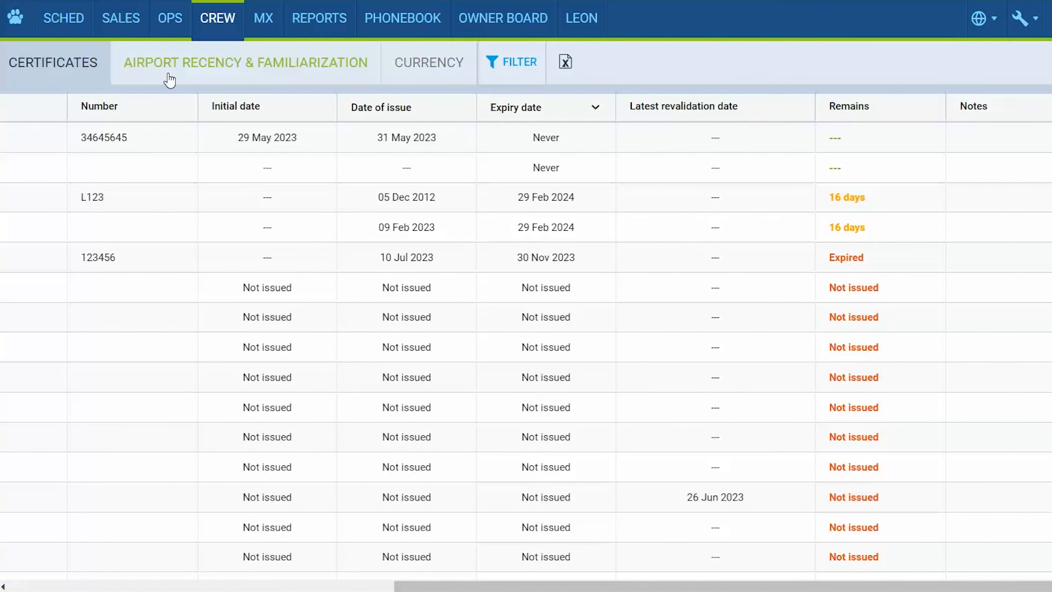
left_click(170, 78)
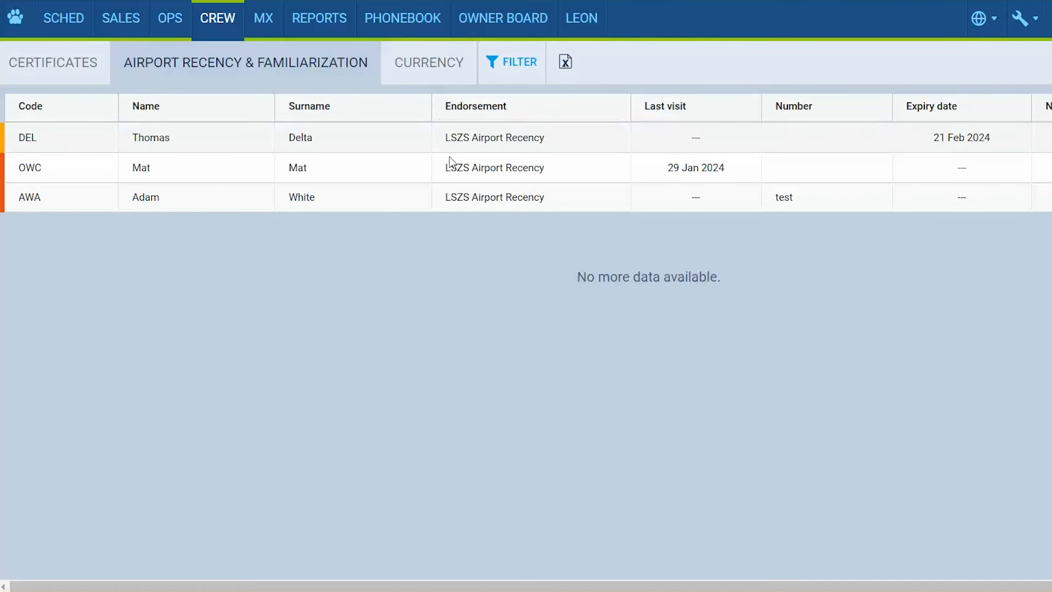
Enable Airport Recency in the Brief / Training settings of Presentation Airport in Warsaw, save it and close the airport directory.
left_click(920, 18)
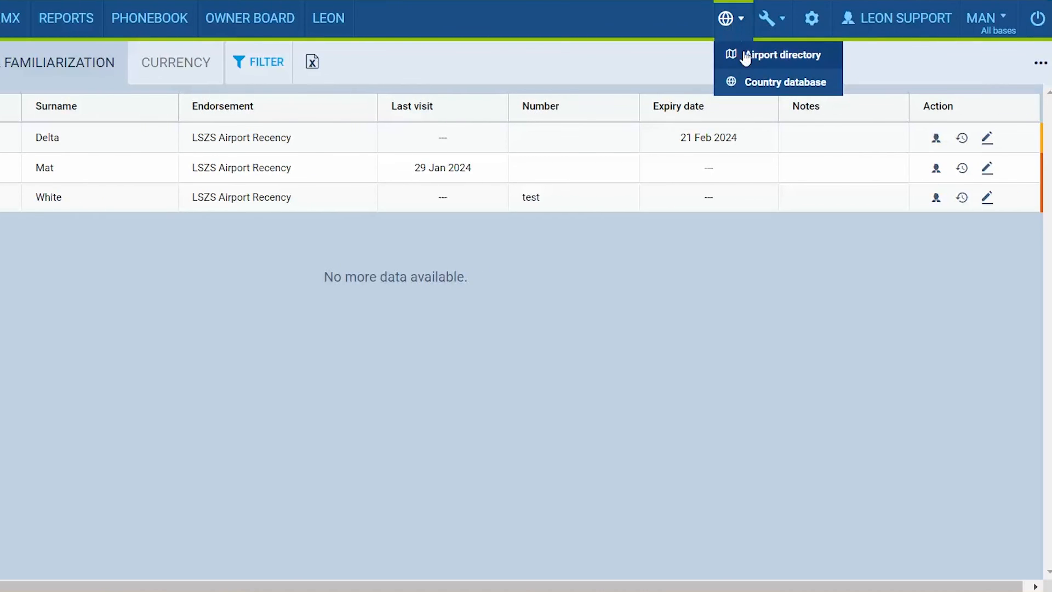
left_click(745, 55)
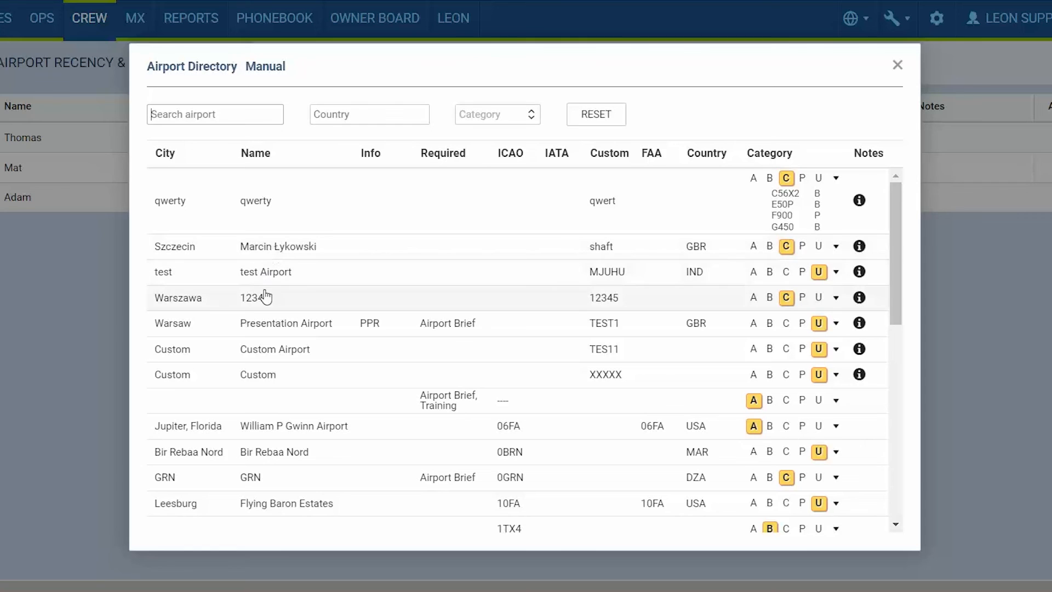
left_click(282, 322)
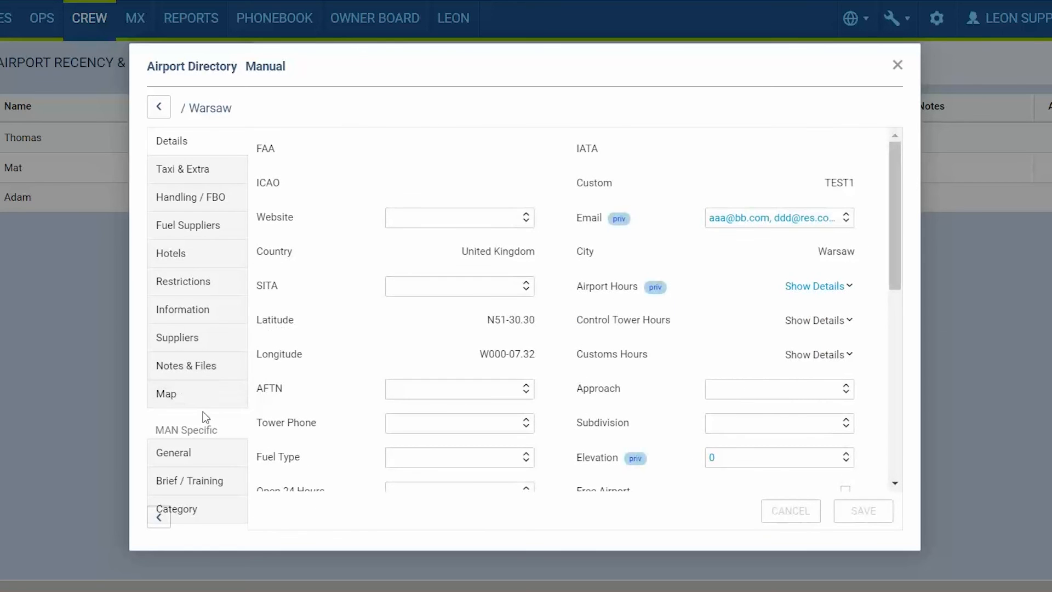
left_click(204, 482)
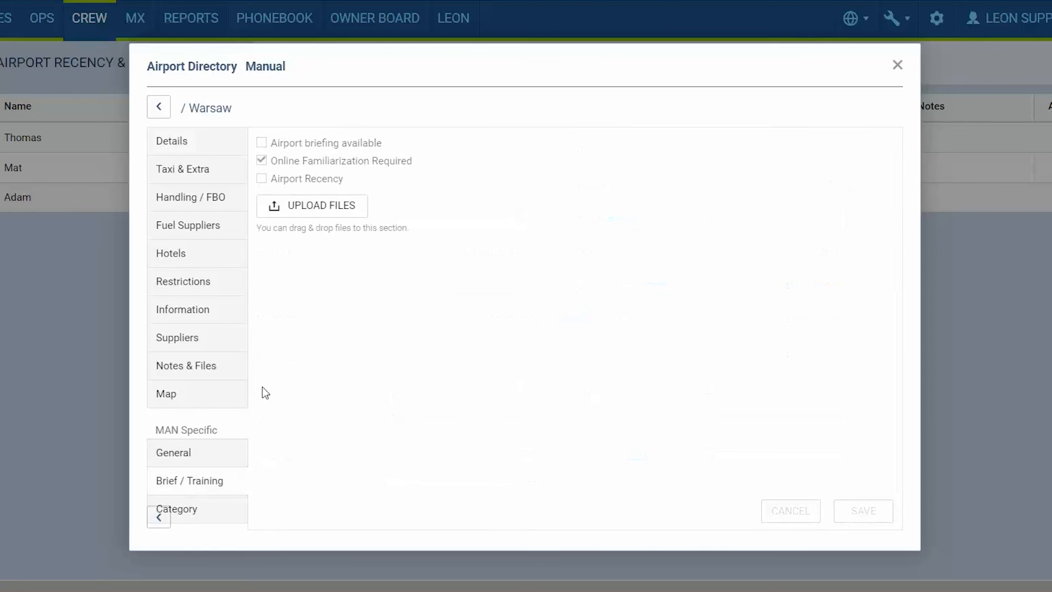
left_click(262, 179)
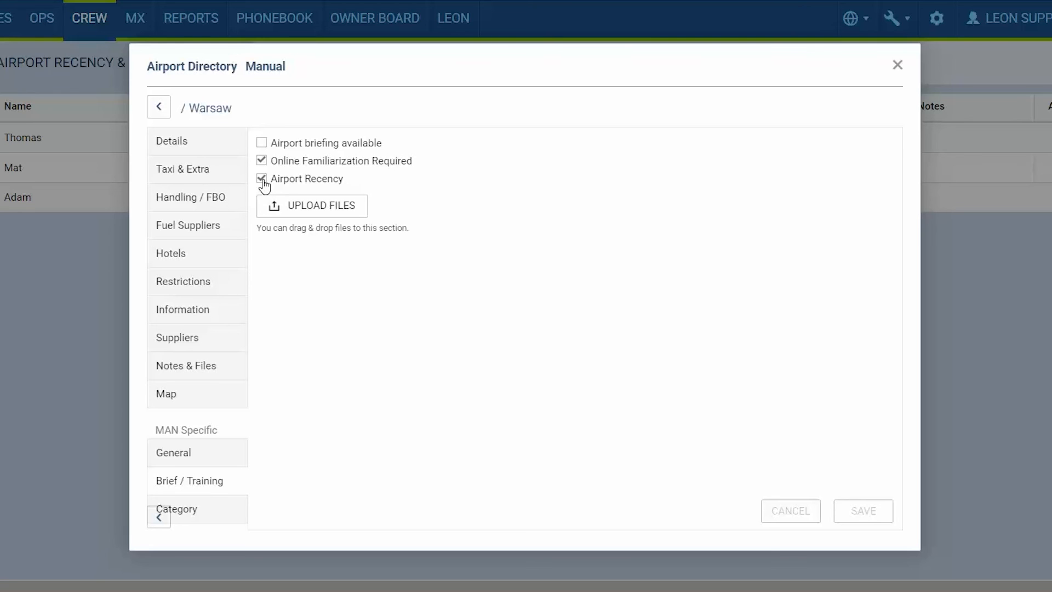
left_click(880, 512)
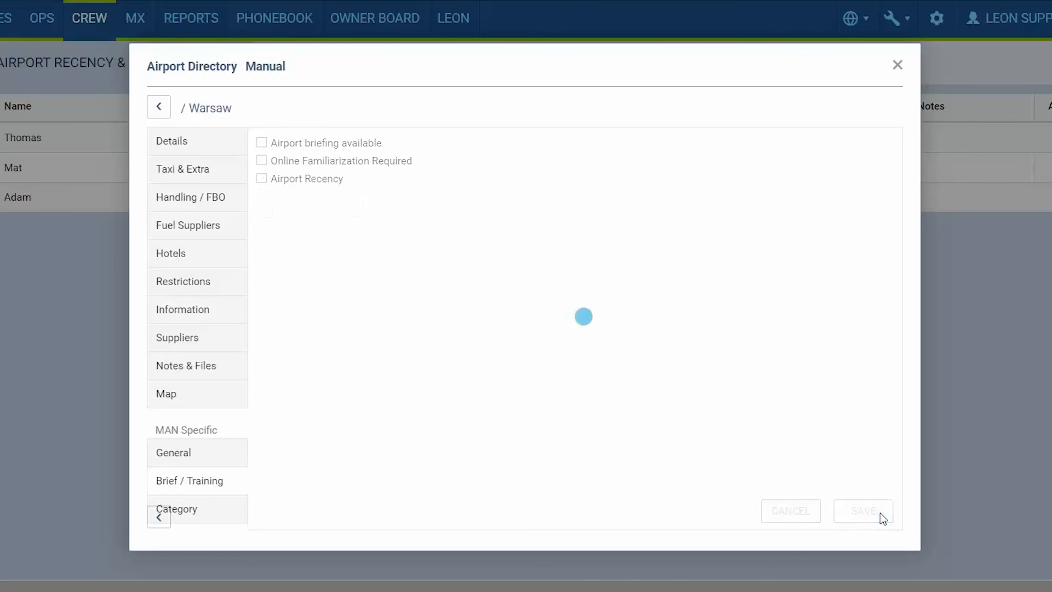
left_click(898, 64)
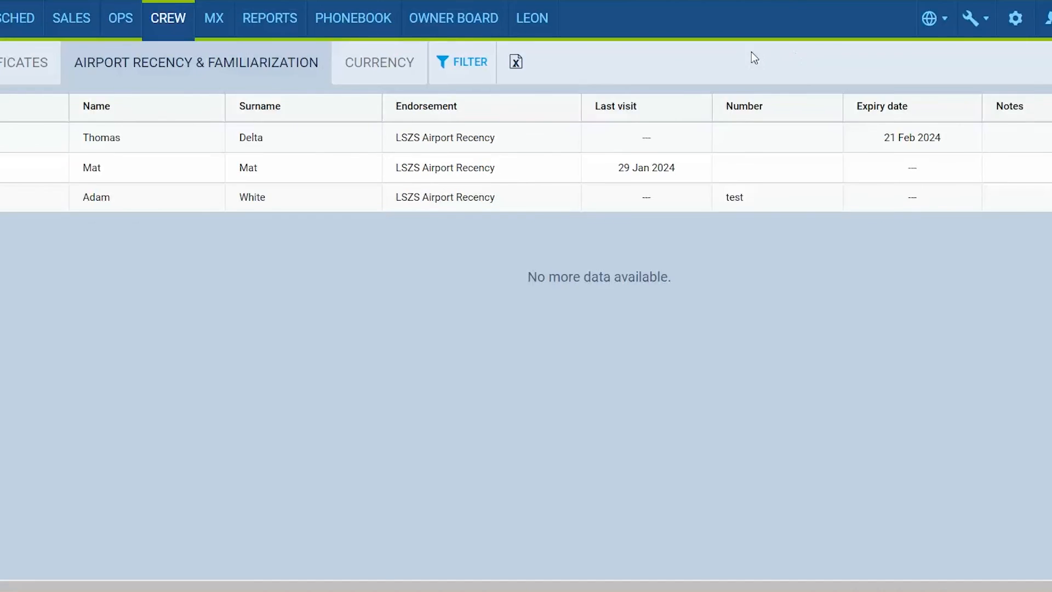
View the crew currency list and open the Crew Currency configuration in the settings.
left_click(414, 68)
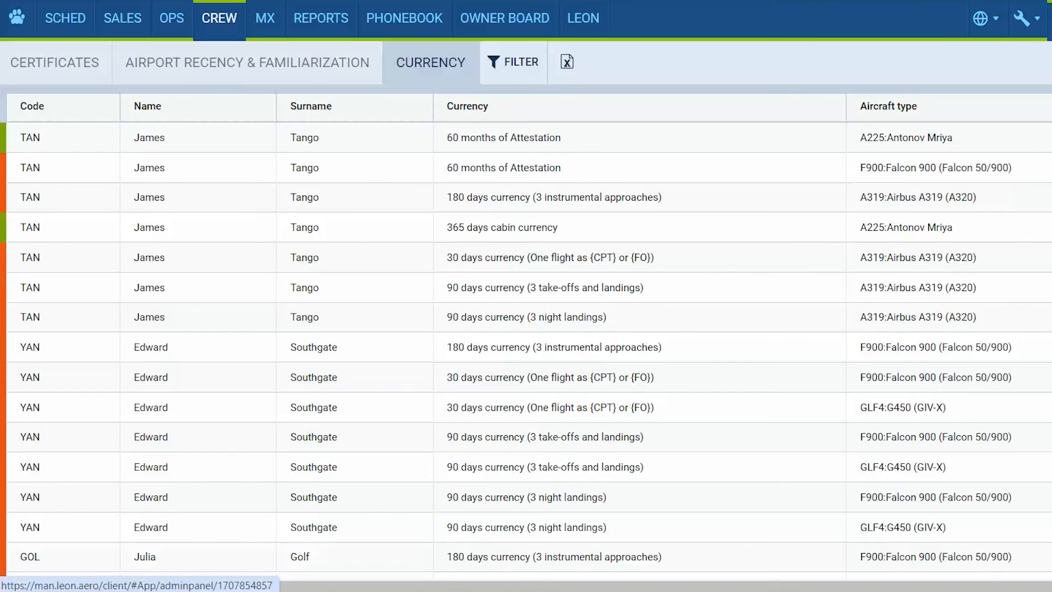
left_click(1023, 18)
scroll(613, 378, "down", 2)
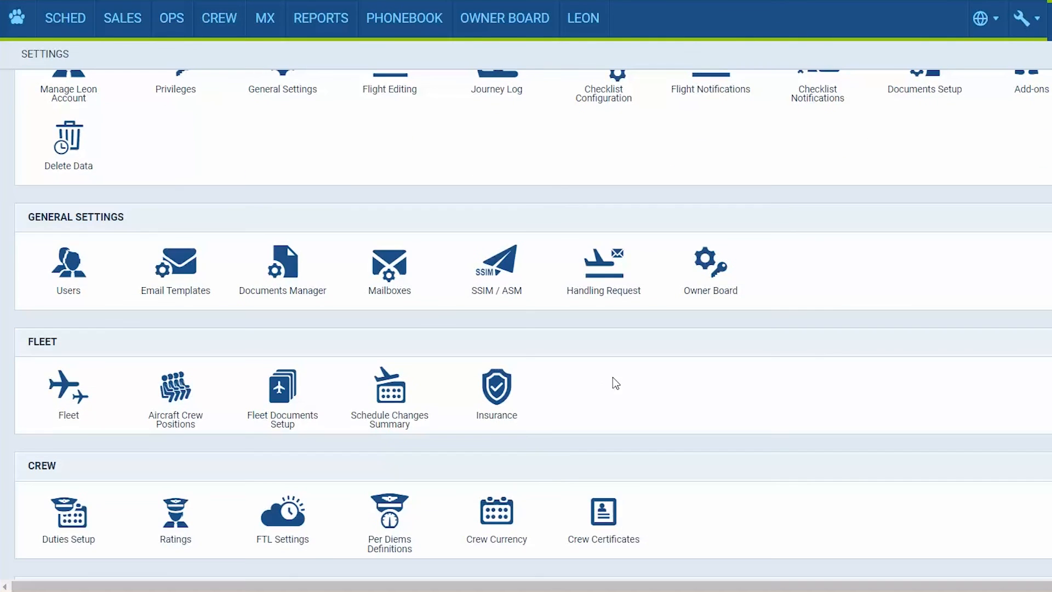
left_click(521, 504)
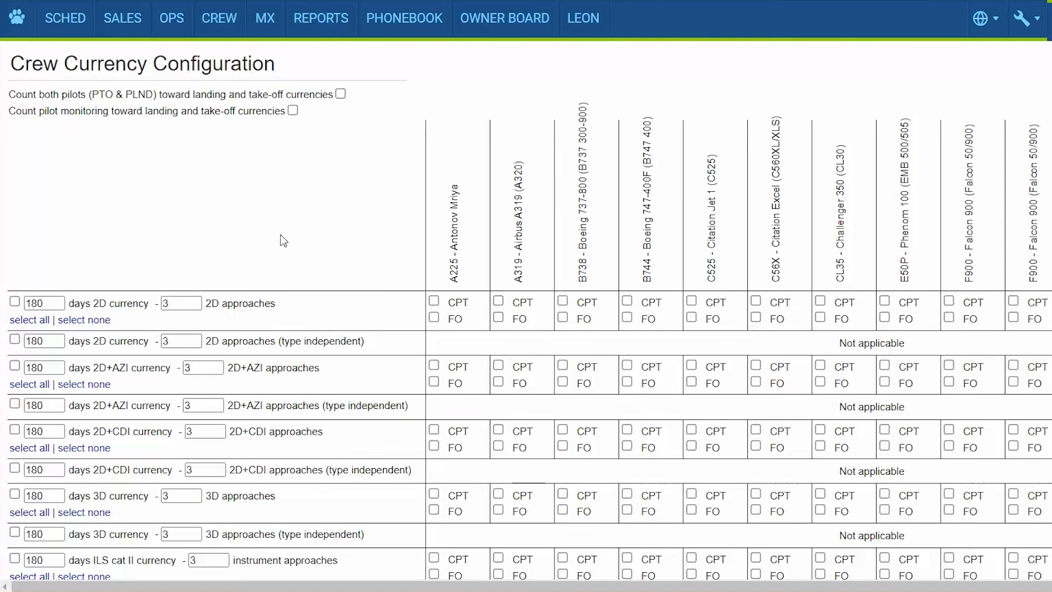
Return to the crew qualification page and examine the currency list through to its expiry date and action columns.
left_click(220, 21)
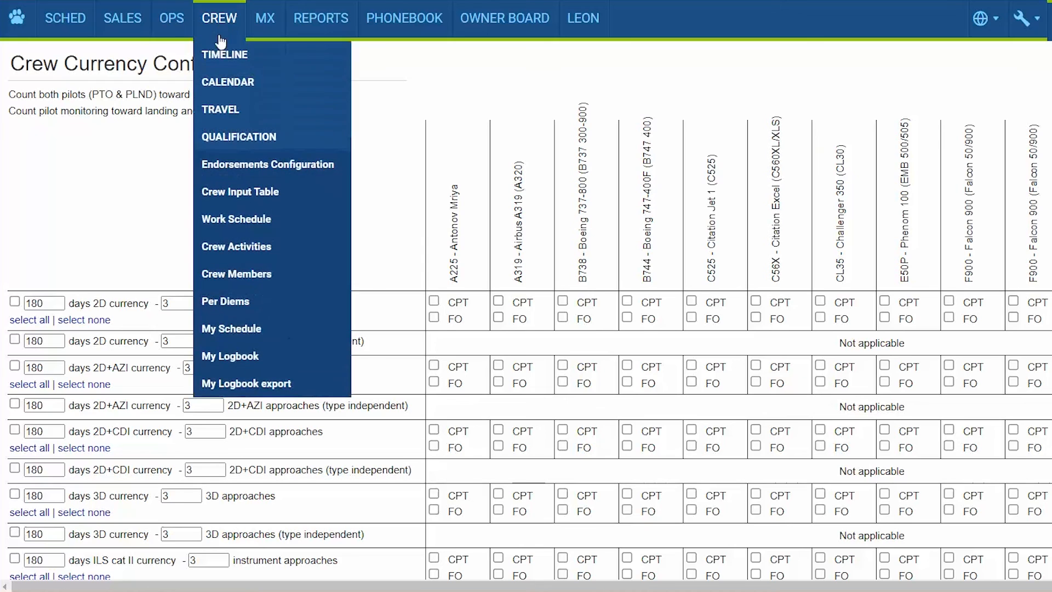
left_click(220, 142)
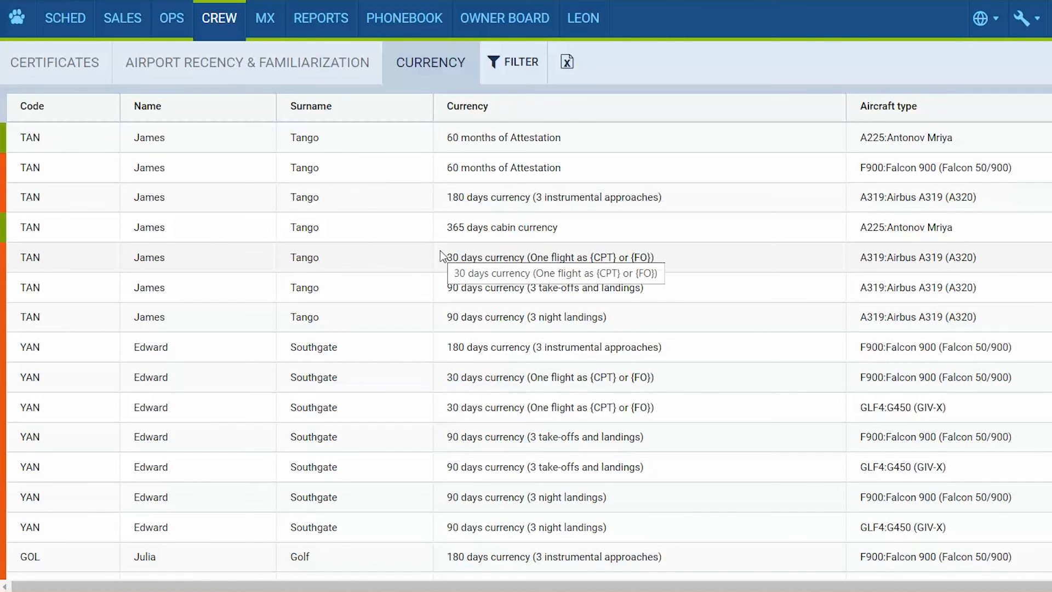
scroll(344, 251, "right", 6)
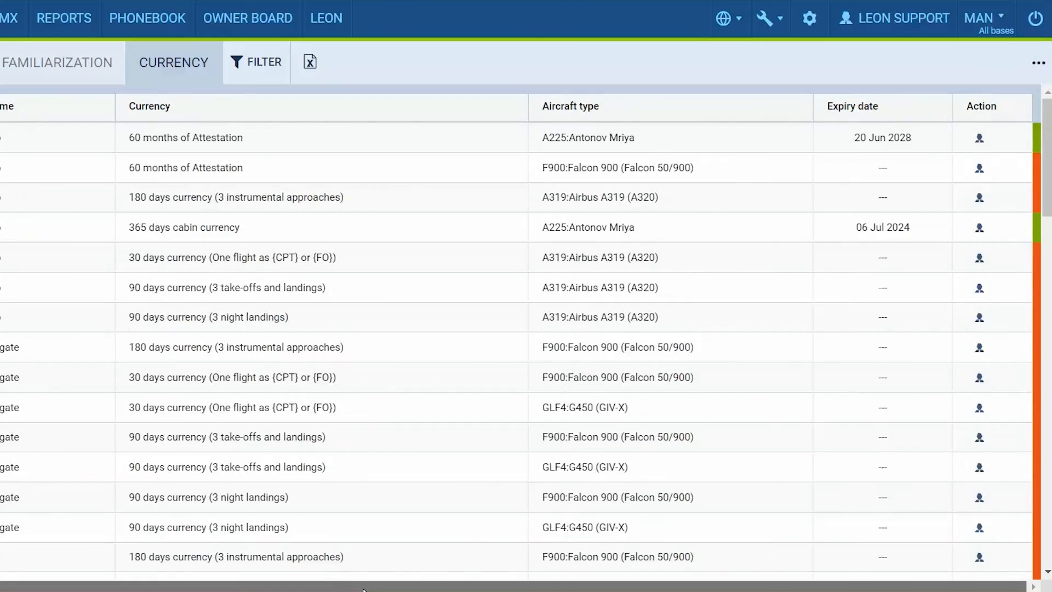